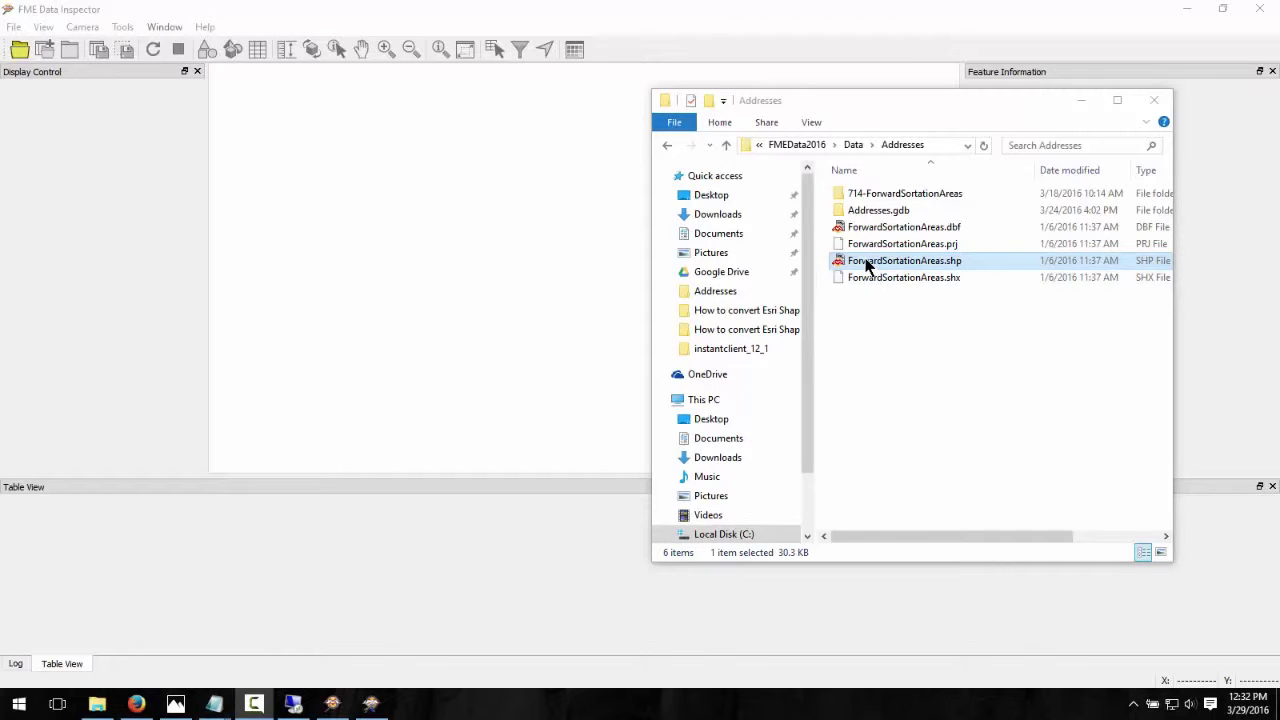
Load ForwardSortationAreas.shp into FME Data Inspector to view its 18 features
left_click_drag(866, 263, 503, 254)
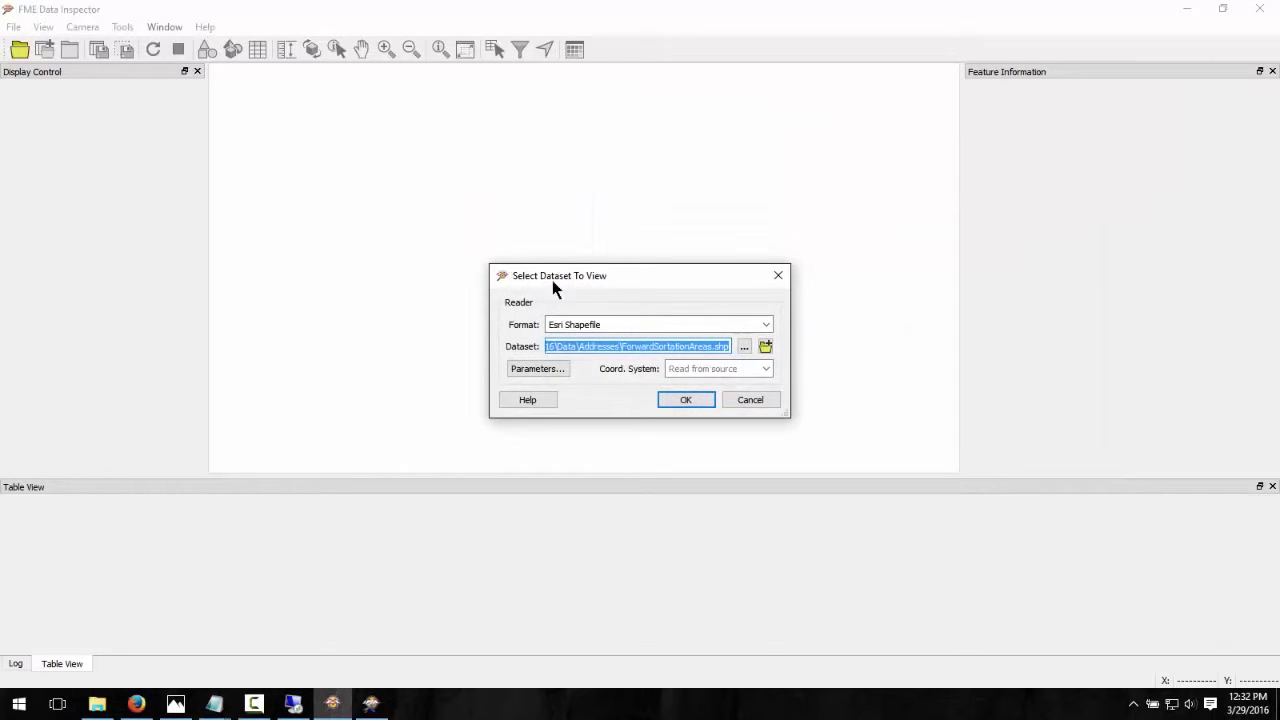
left_click(684, 400)
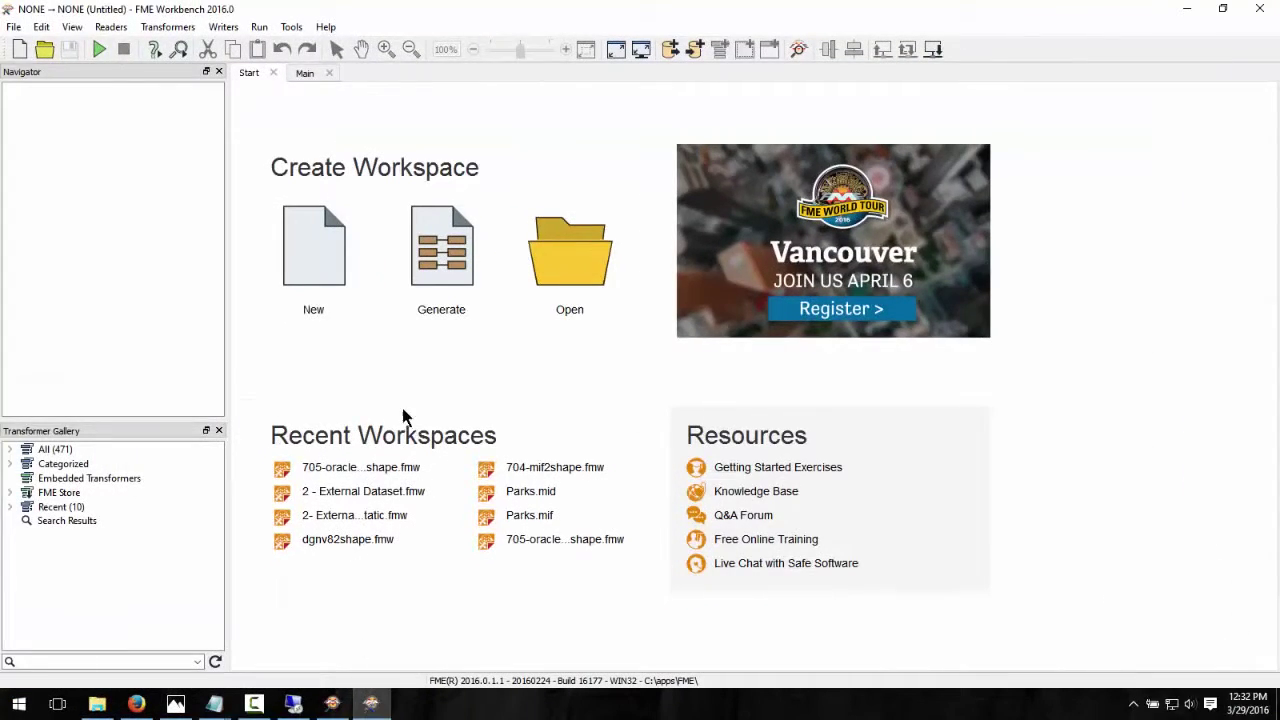
Create a new blank workspace with an Esri Shapefile reader for ForwardSortationAreas.shp
left_click(311, 313)
left_click(114, 30)
left_click(120, 46)
type("es")
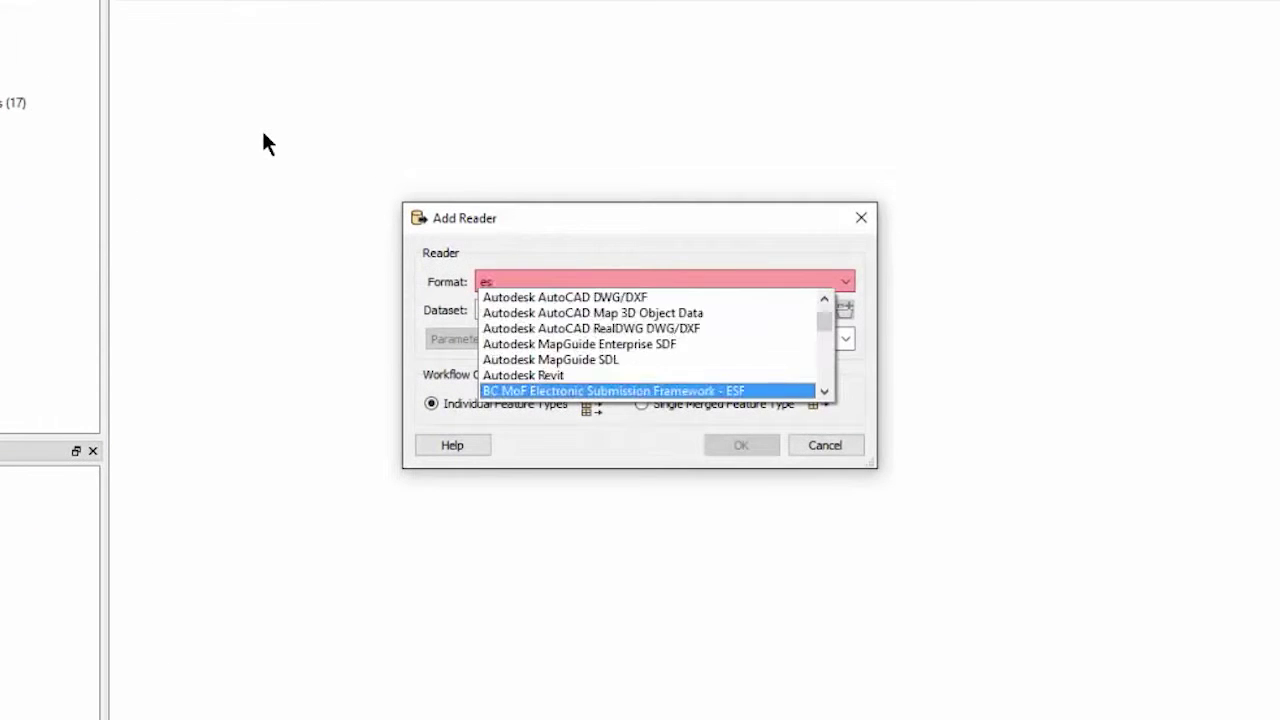
type("ri shap")
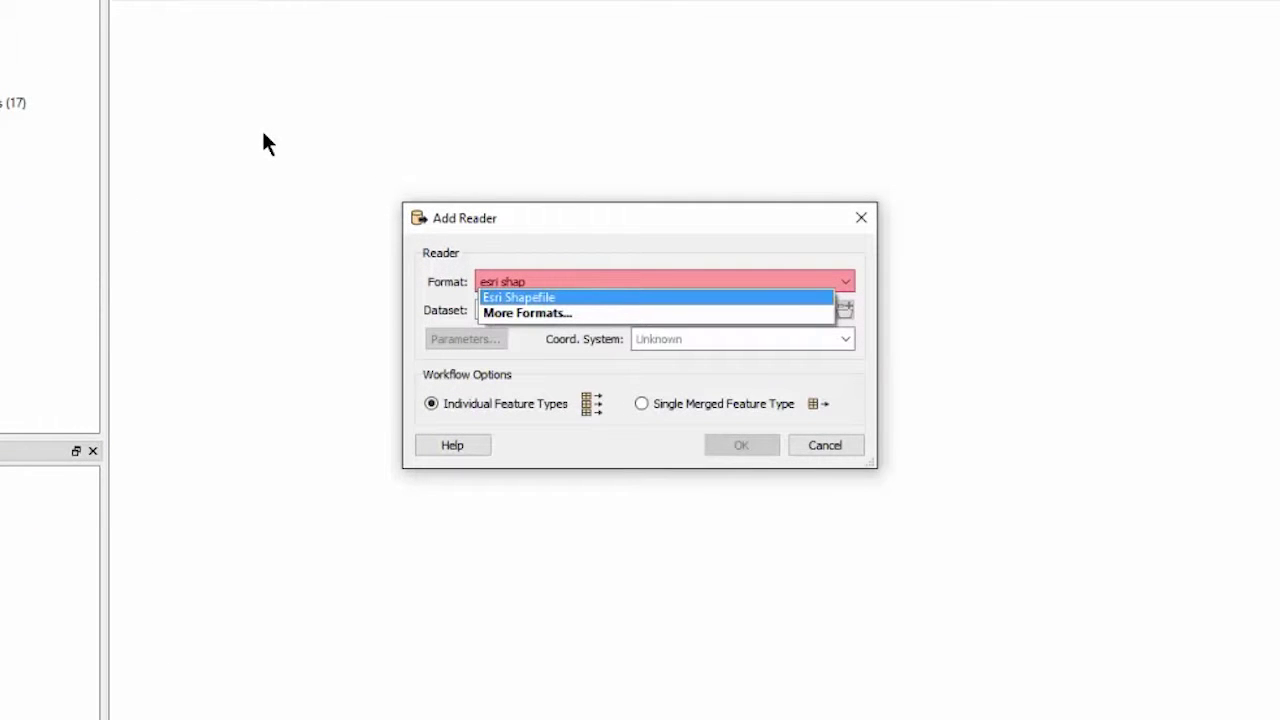
left_click(525, 299)
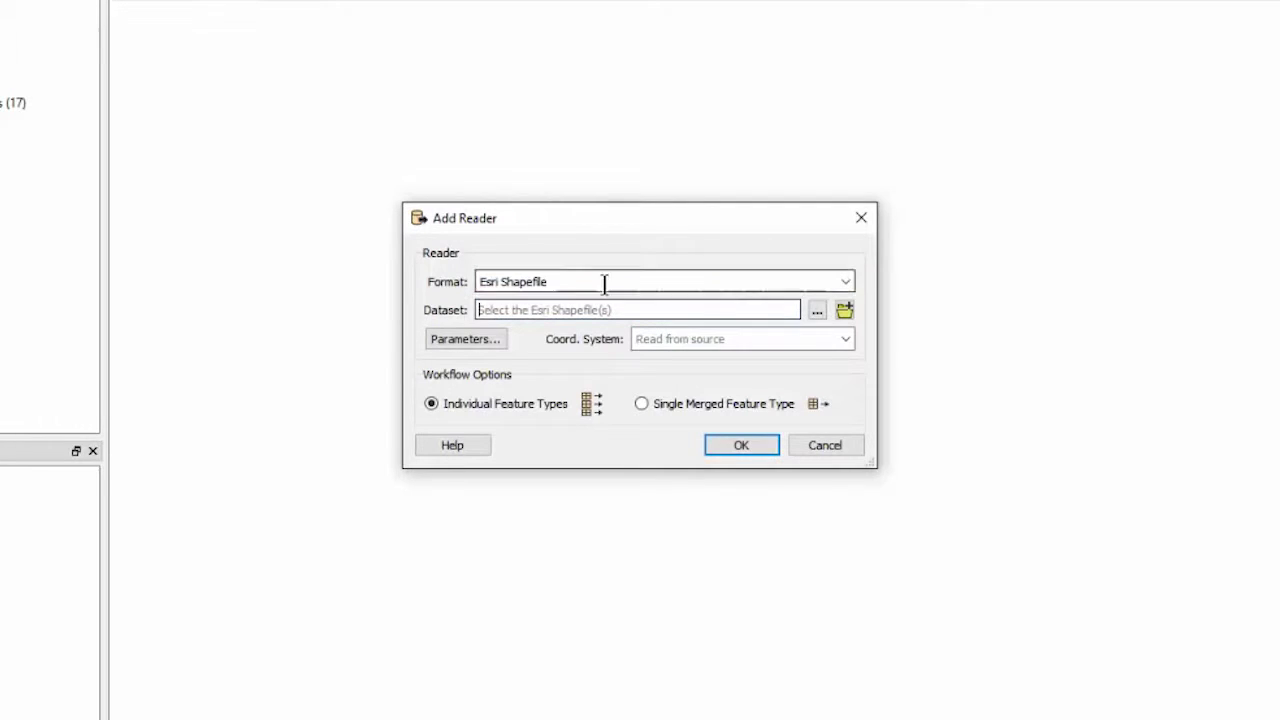
left_click(816, 311)
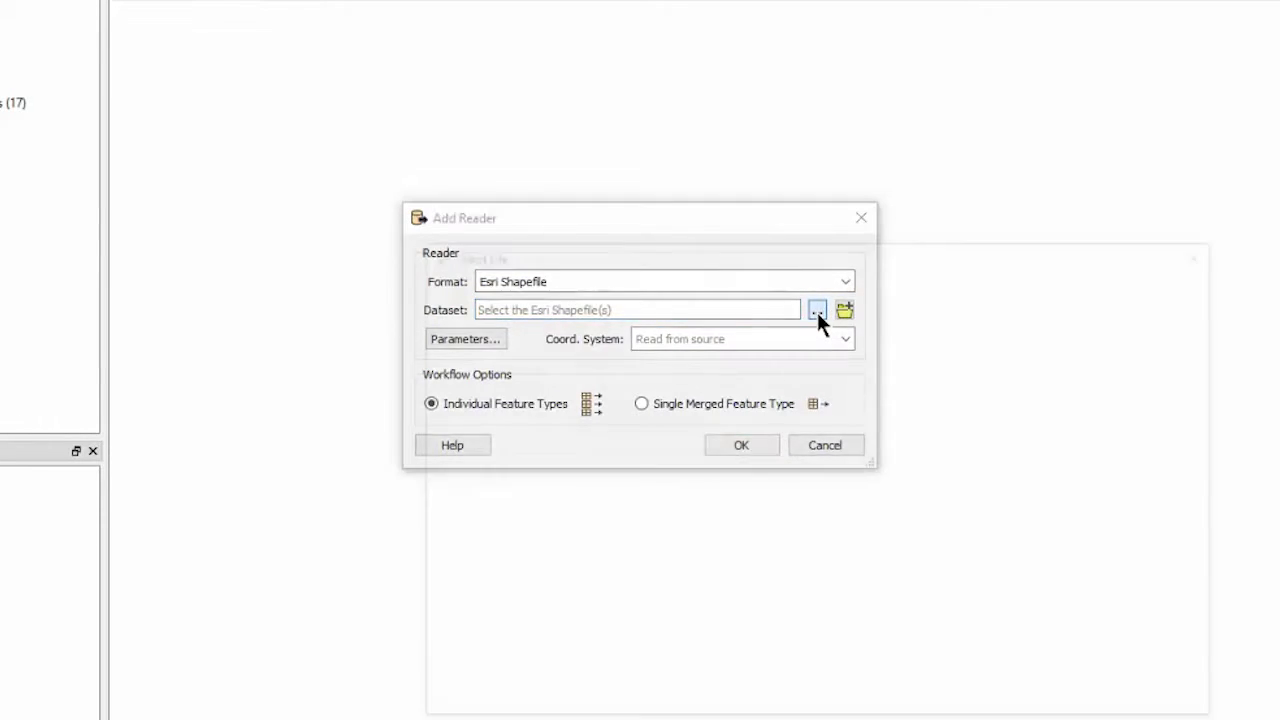
left_click(722, 422)
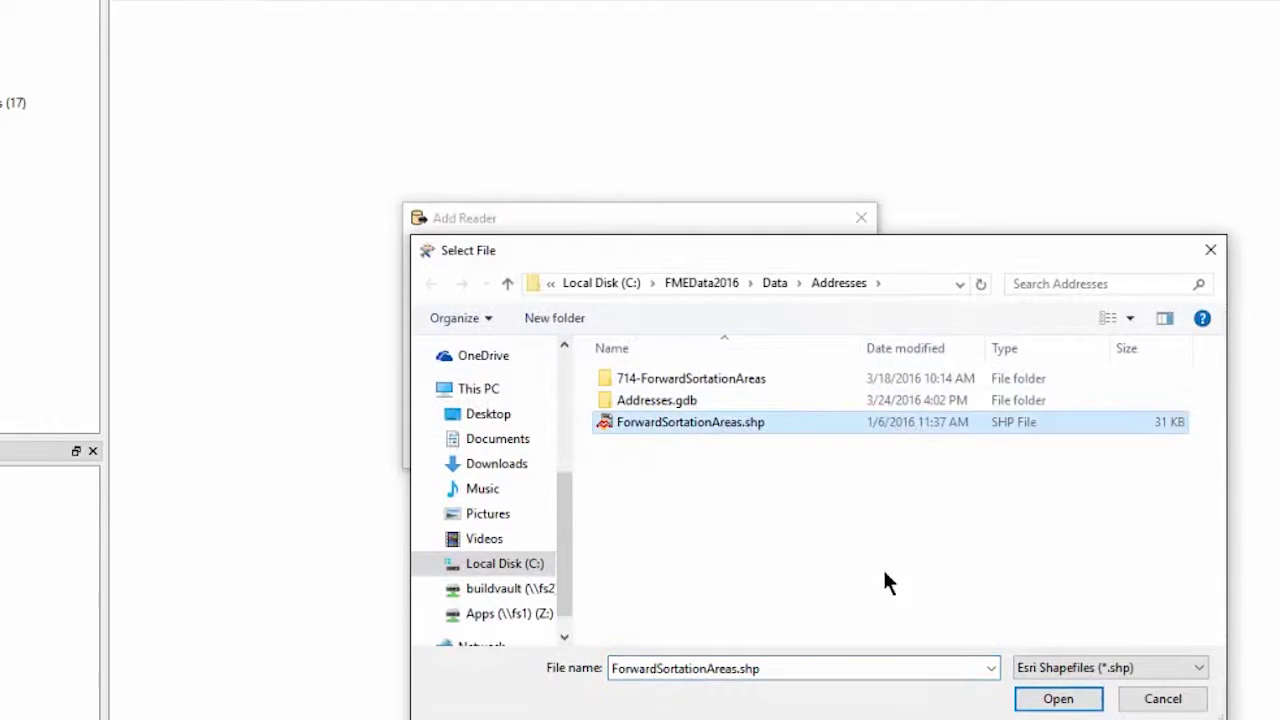
left_click(1062, 700)
Add a PostGIS writer and begin defining a new database connection for its dataset
left_click(740, 445)
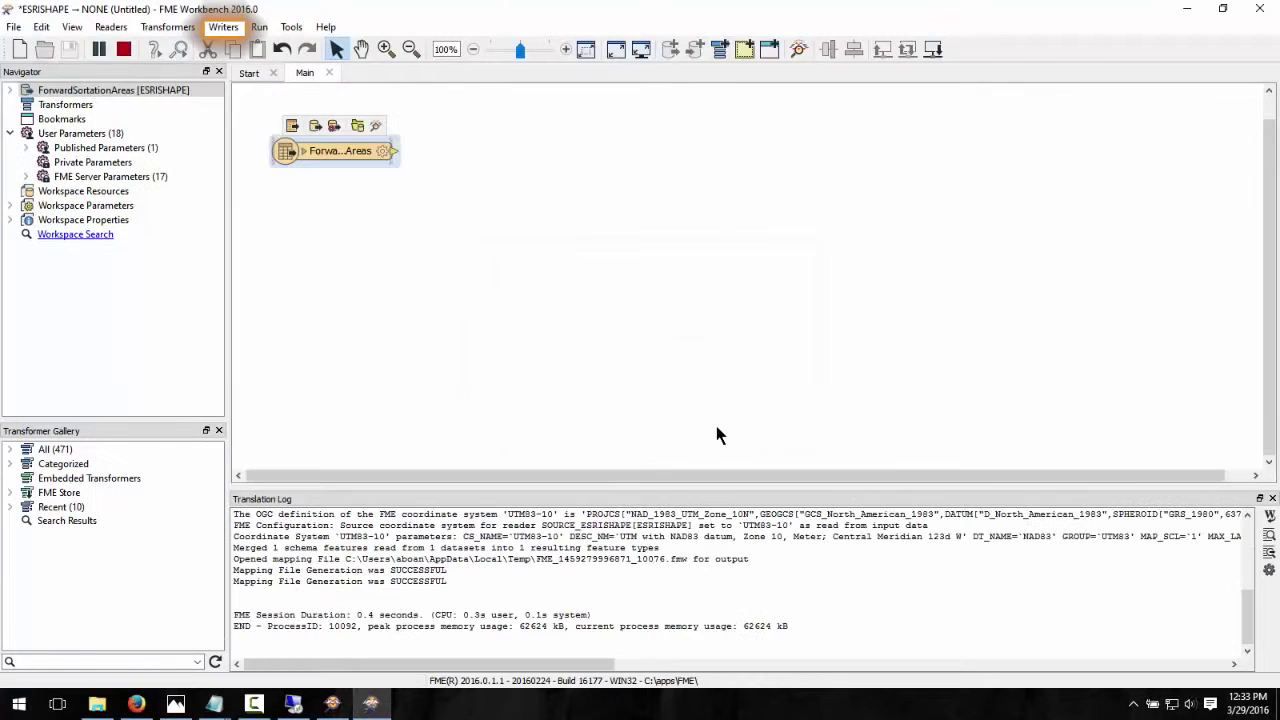
left_click(224, 27)
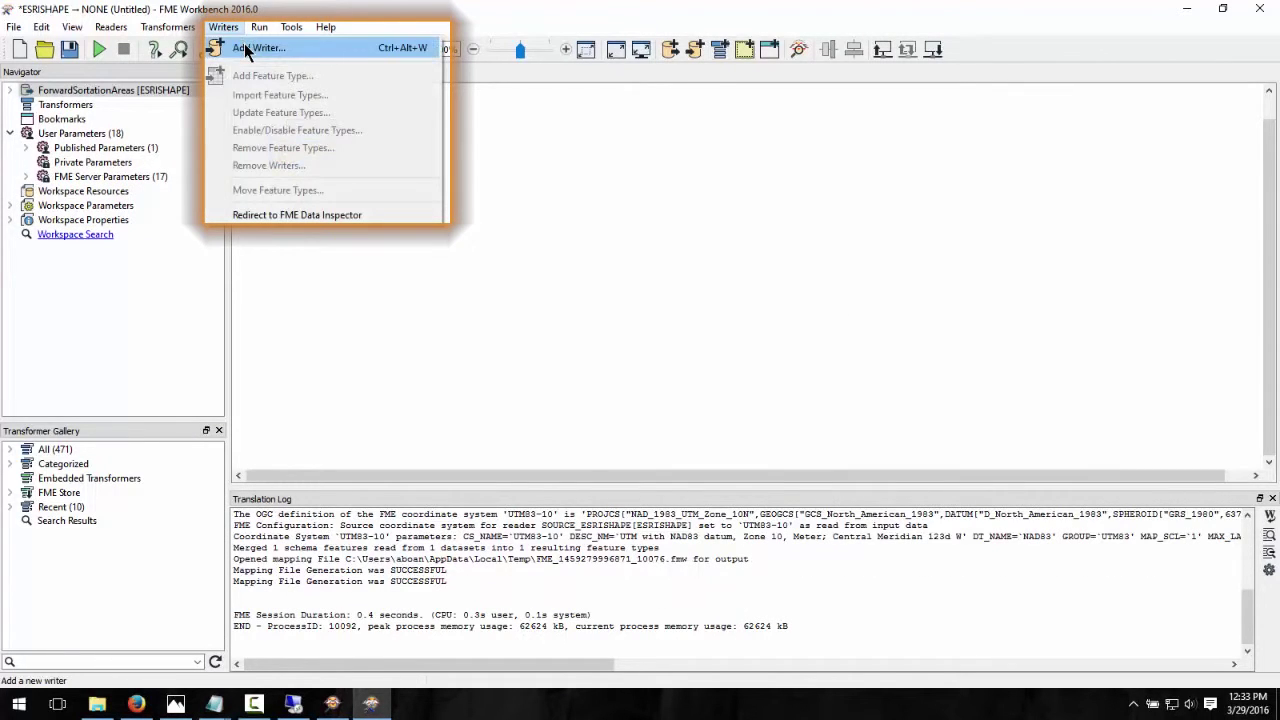
left_click(250, 48)
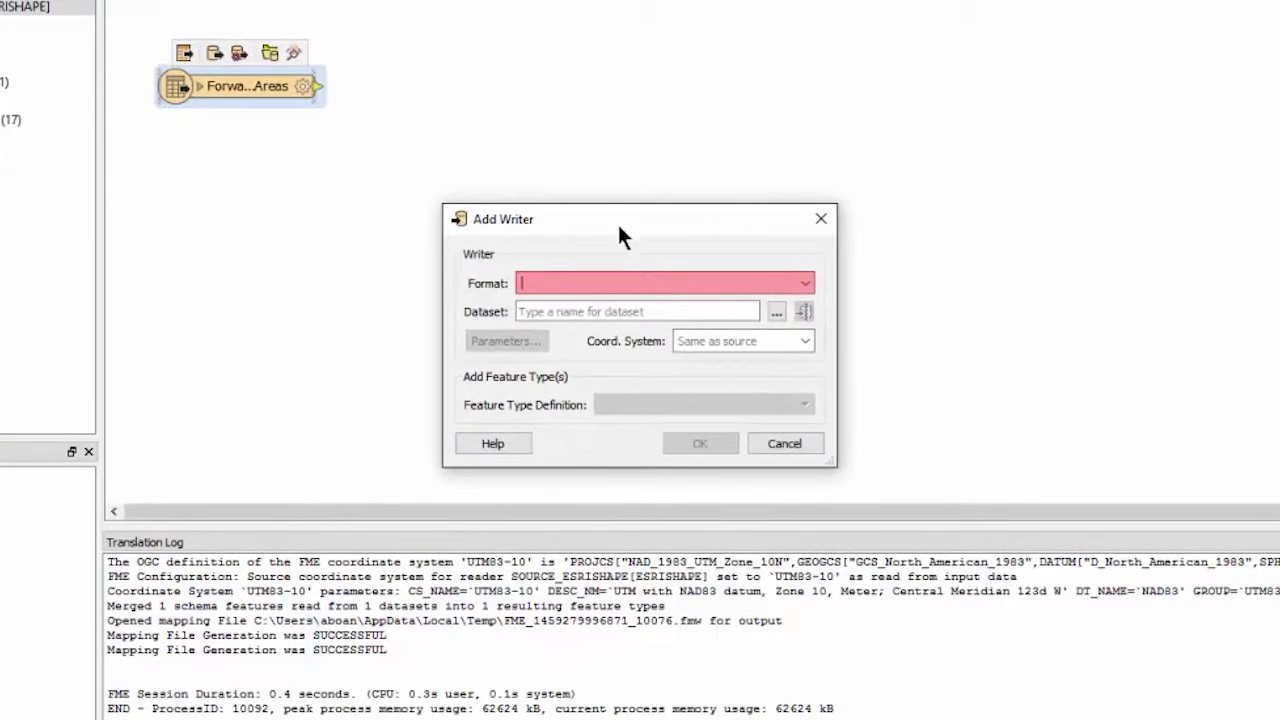
type("postgis")
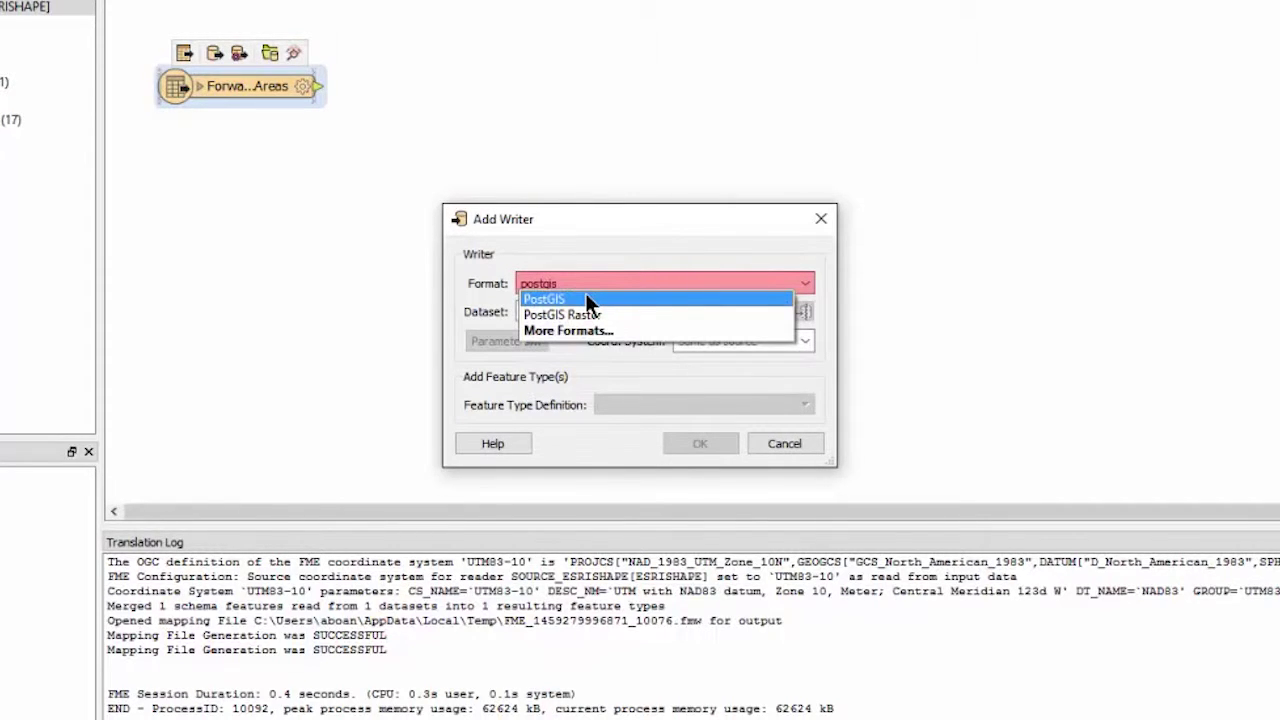
left_click(586, 297)
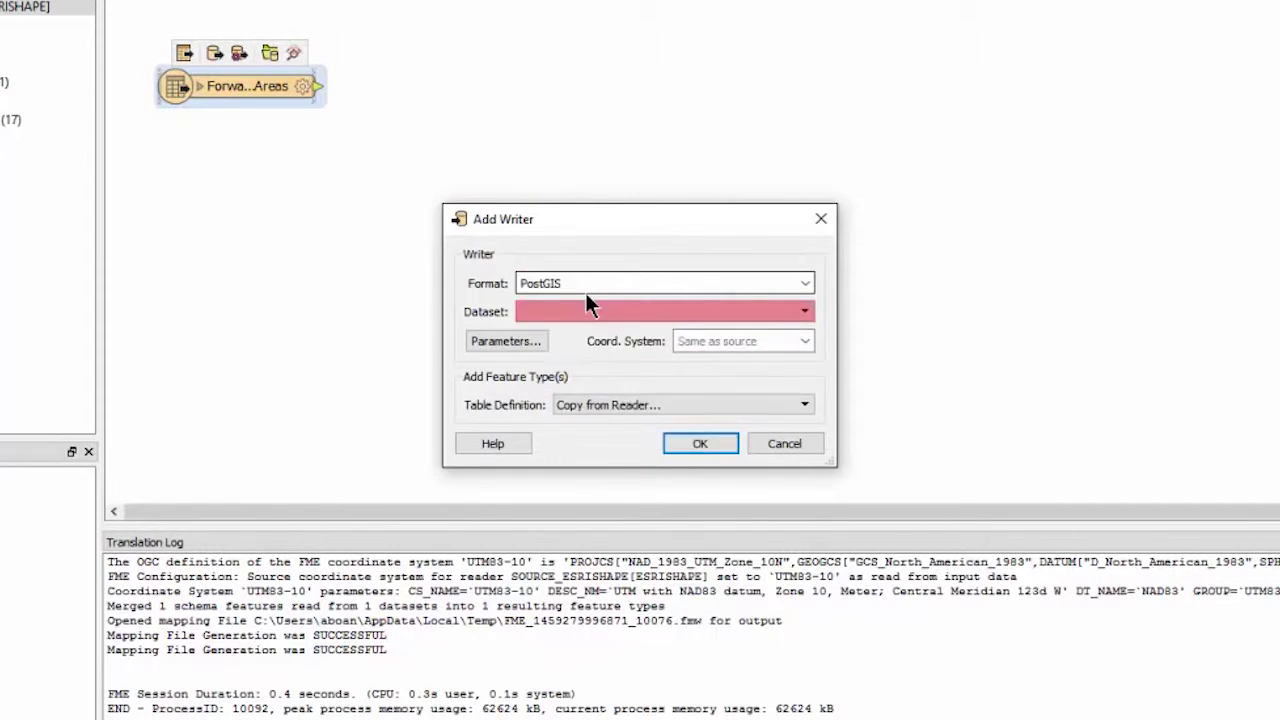
left_click(809, 309)
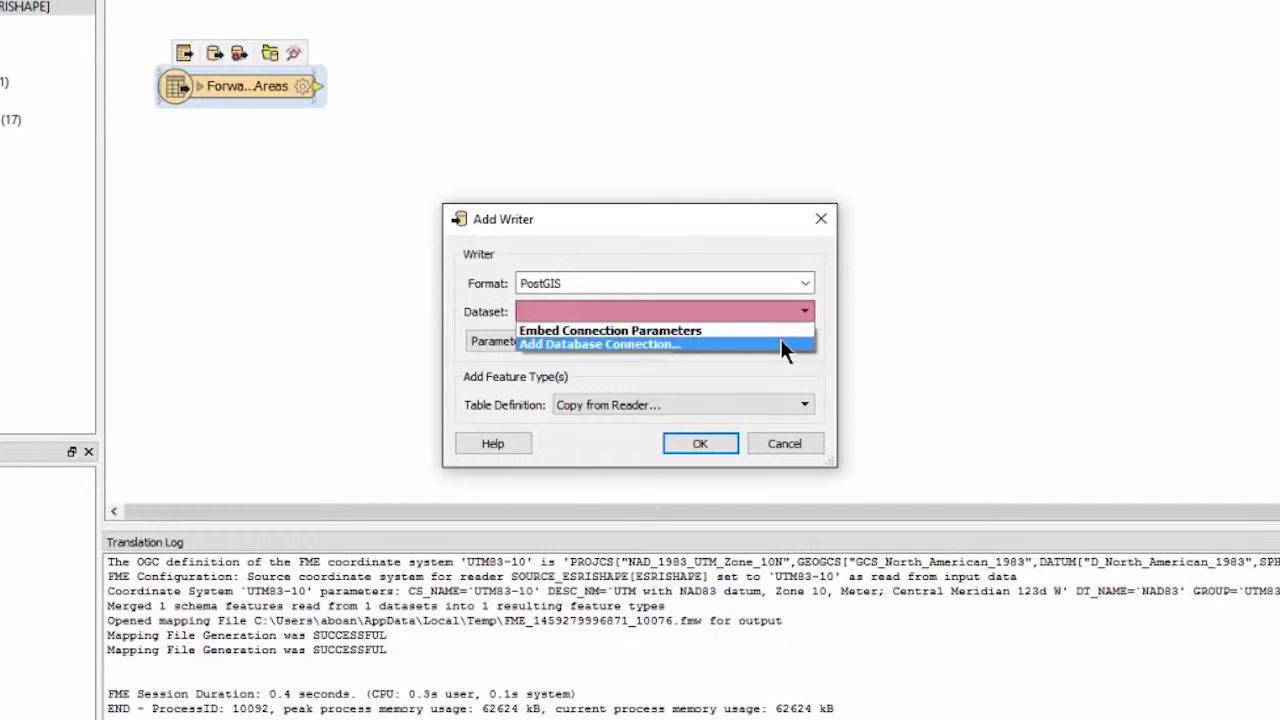
left_click(781, 341)
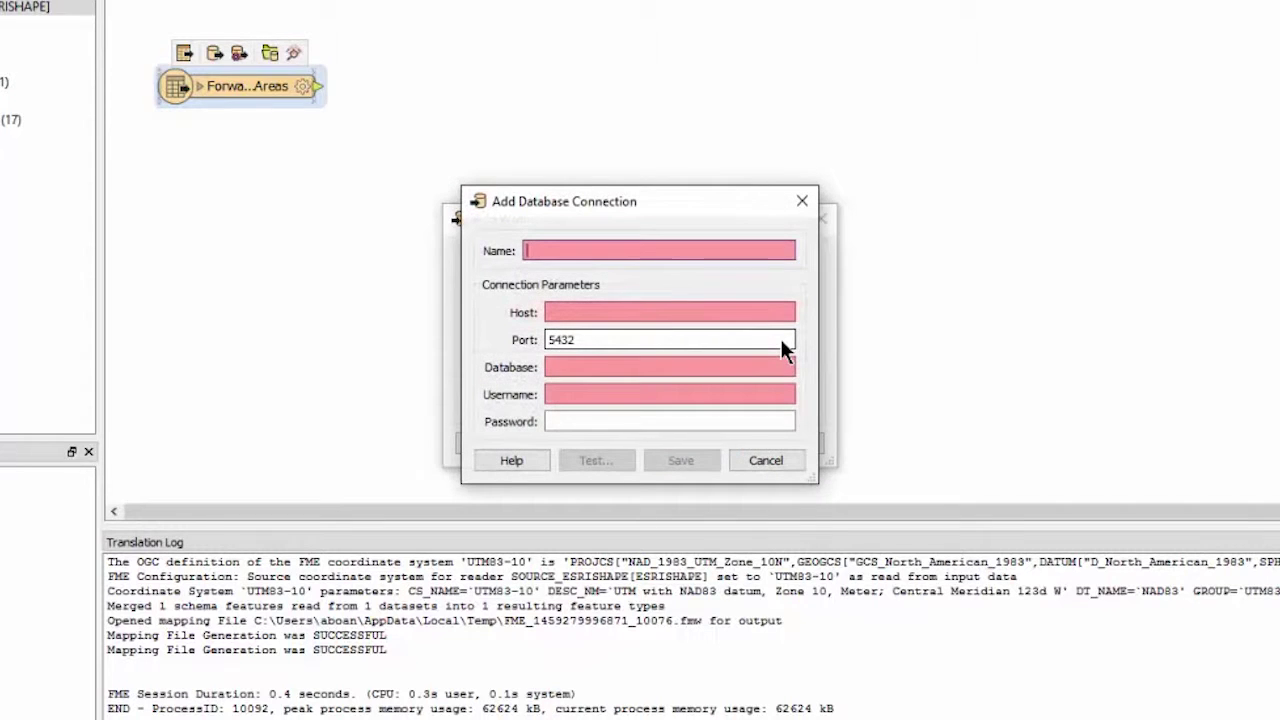
Enter host localhost and database postgis_sample, plus the database username and password
left_click(654, 313)
type("localhost")
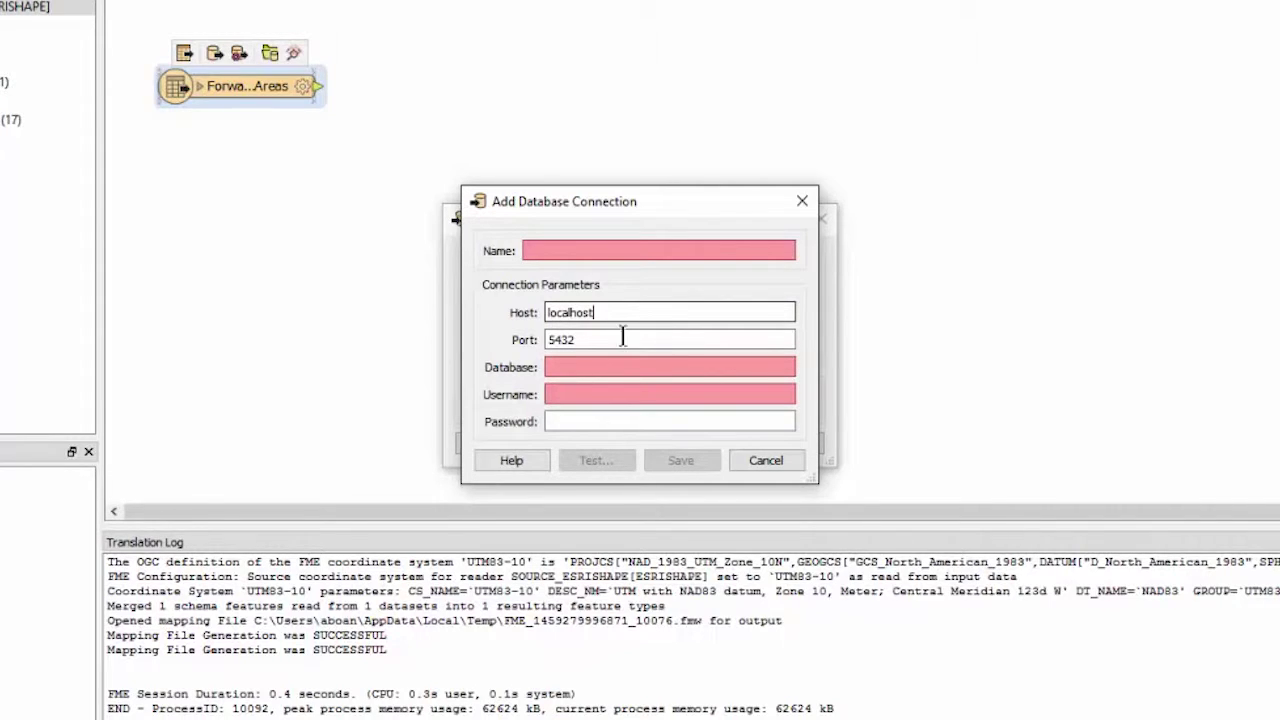
left_click(591, 364)
type("postgis_sample")
left_click(593, 394)
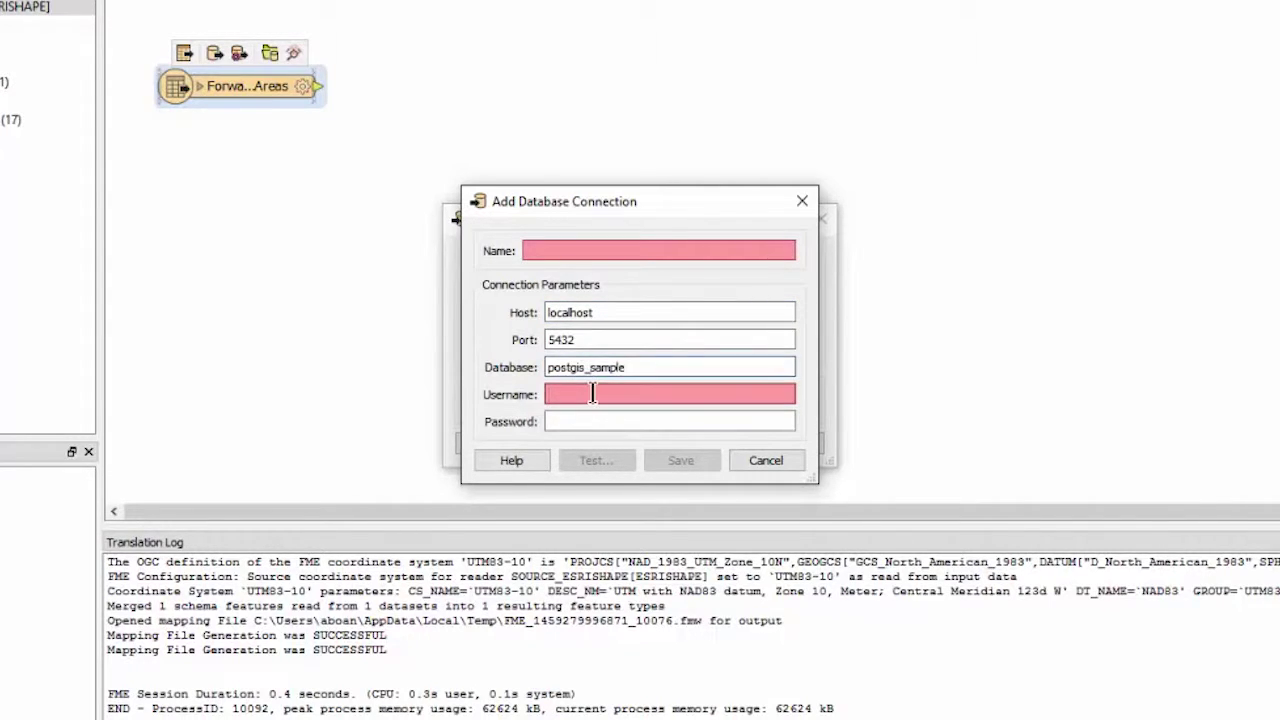
type("postgis")
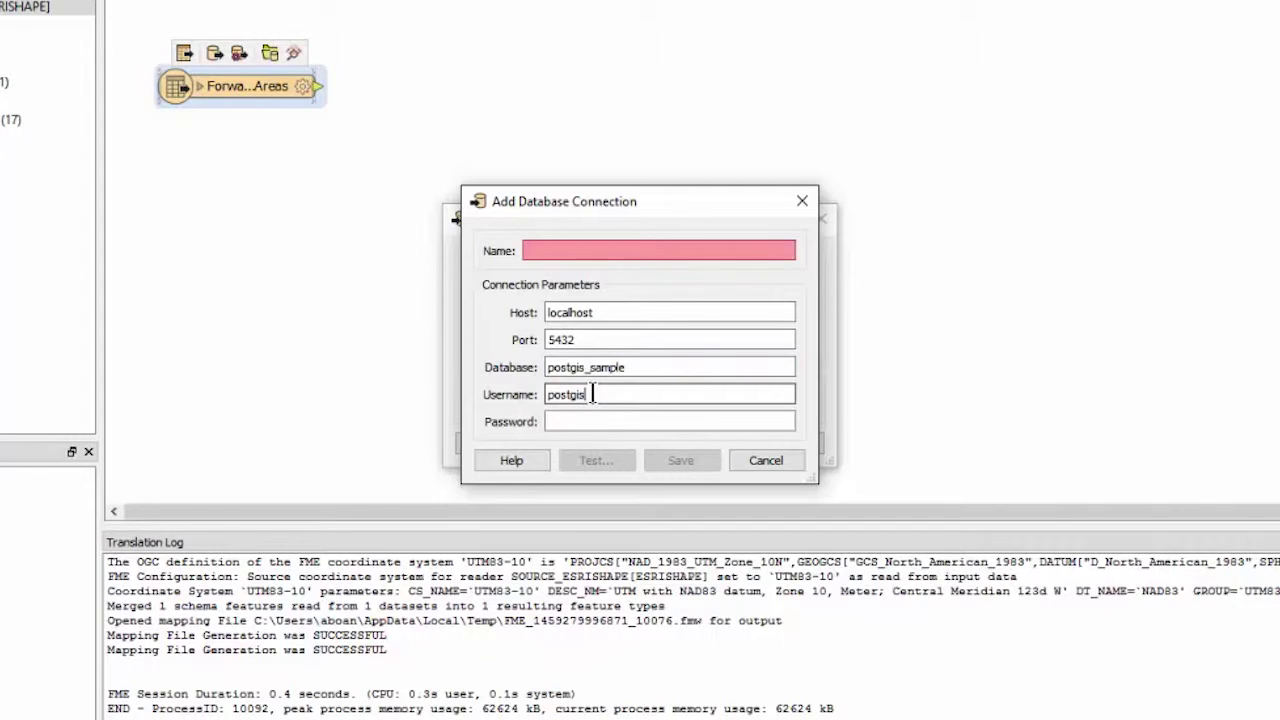
left_click(591, 421)
type("postgis")
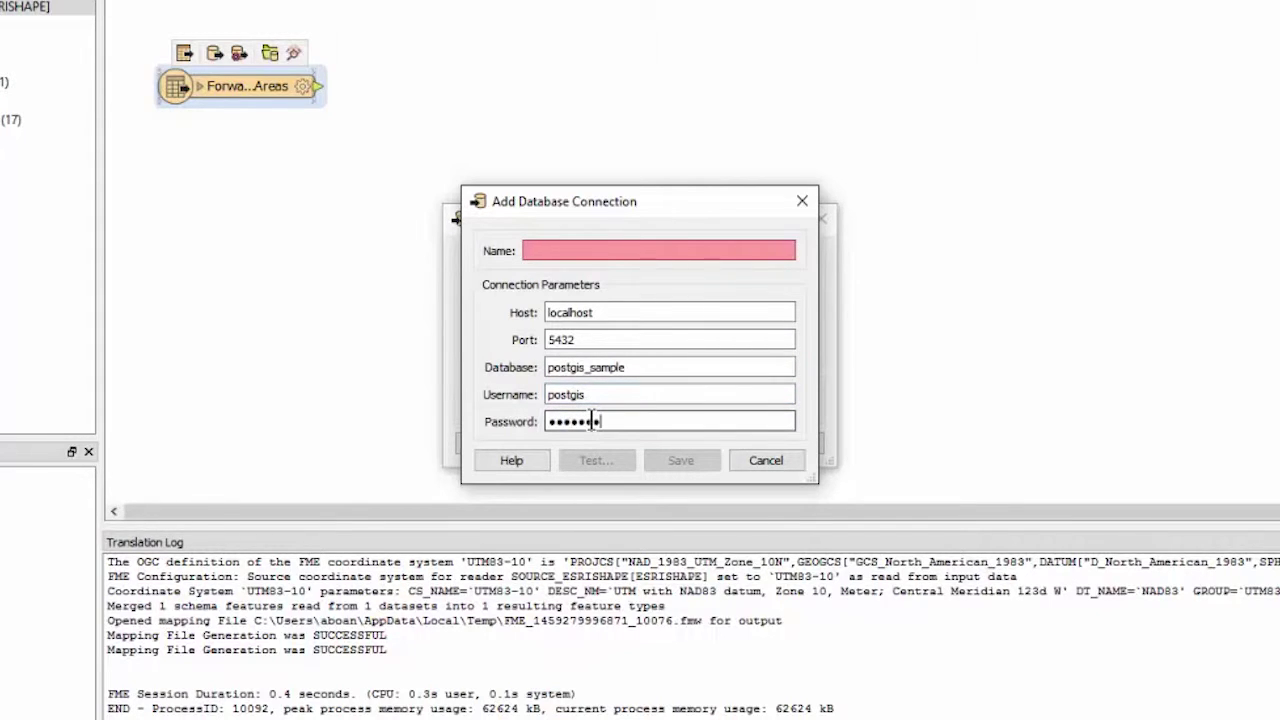
Name the connection 'shp to PostGIS', test it successfully, and save it
left_click(568, 249)
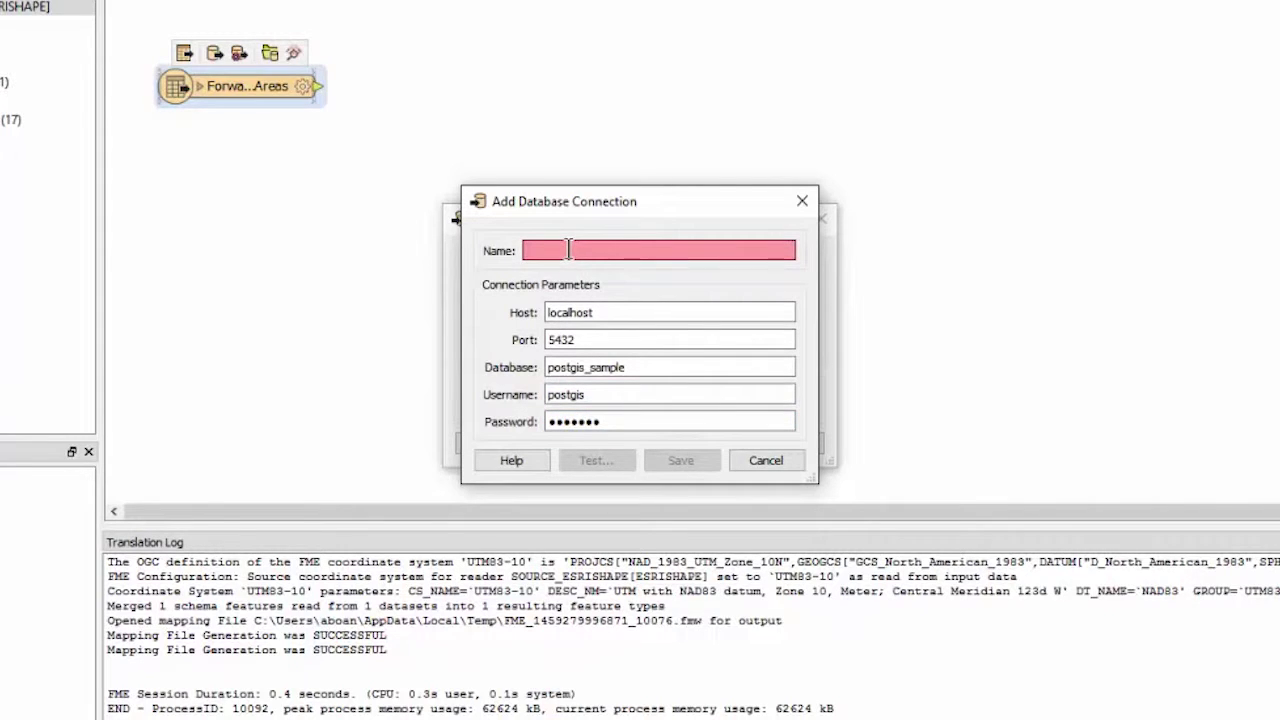
type("shp to PostGIS")
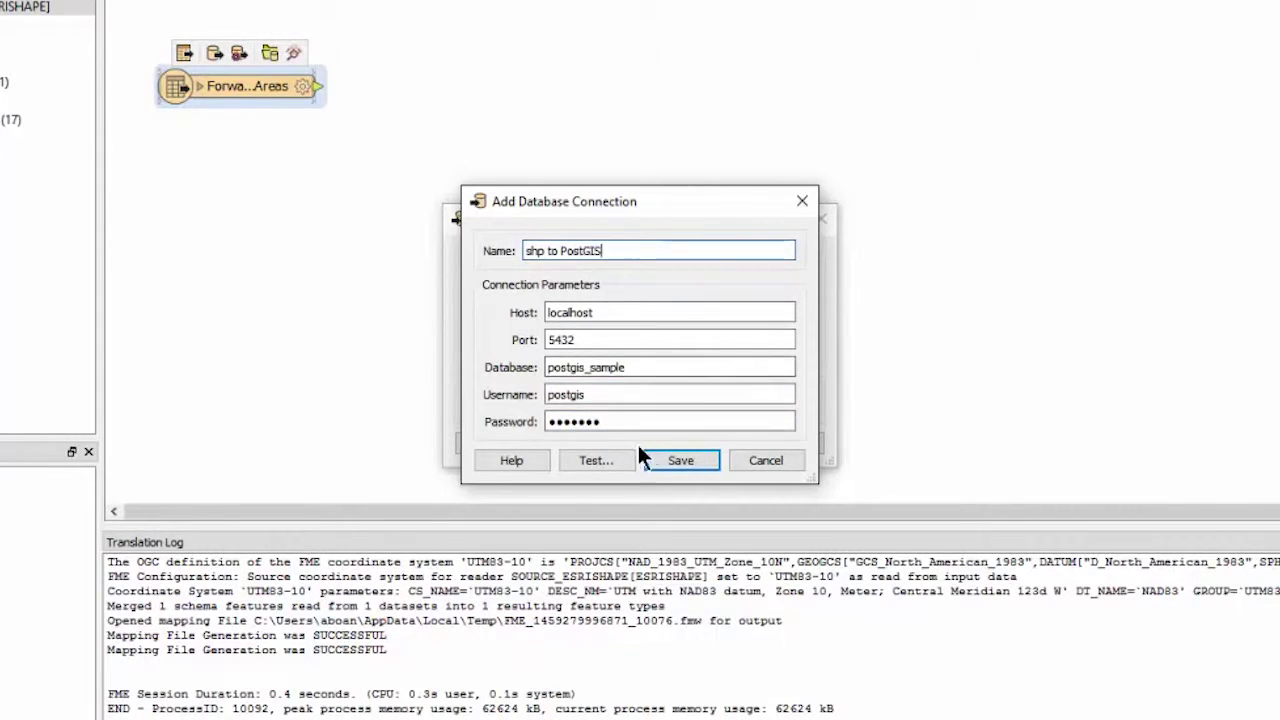
left_click(600, 460)
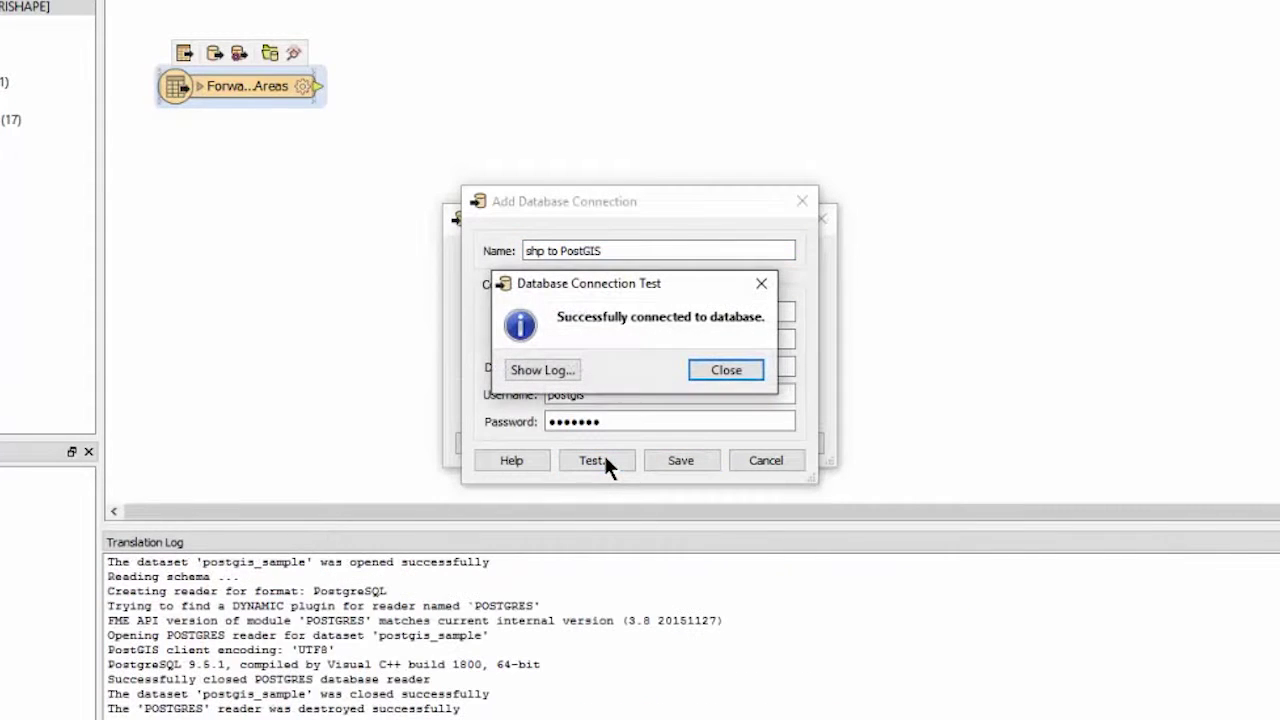
left_click(716, 372)
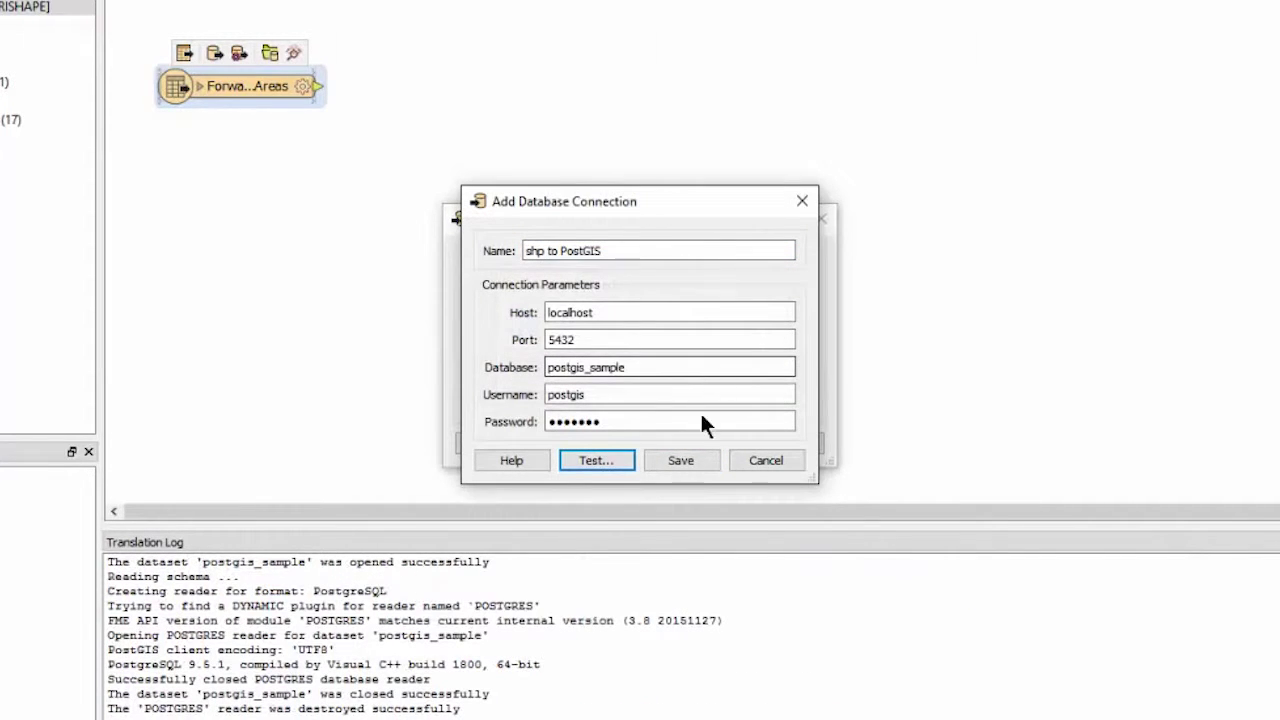
left_click(681, 460)
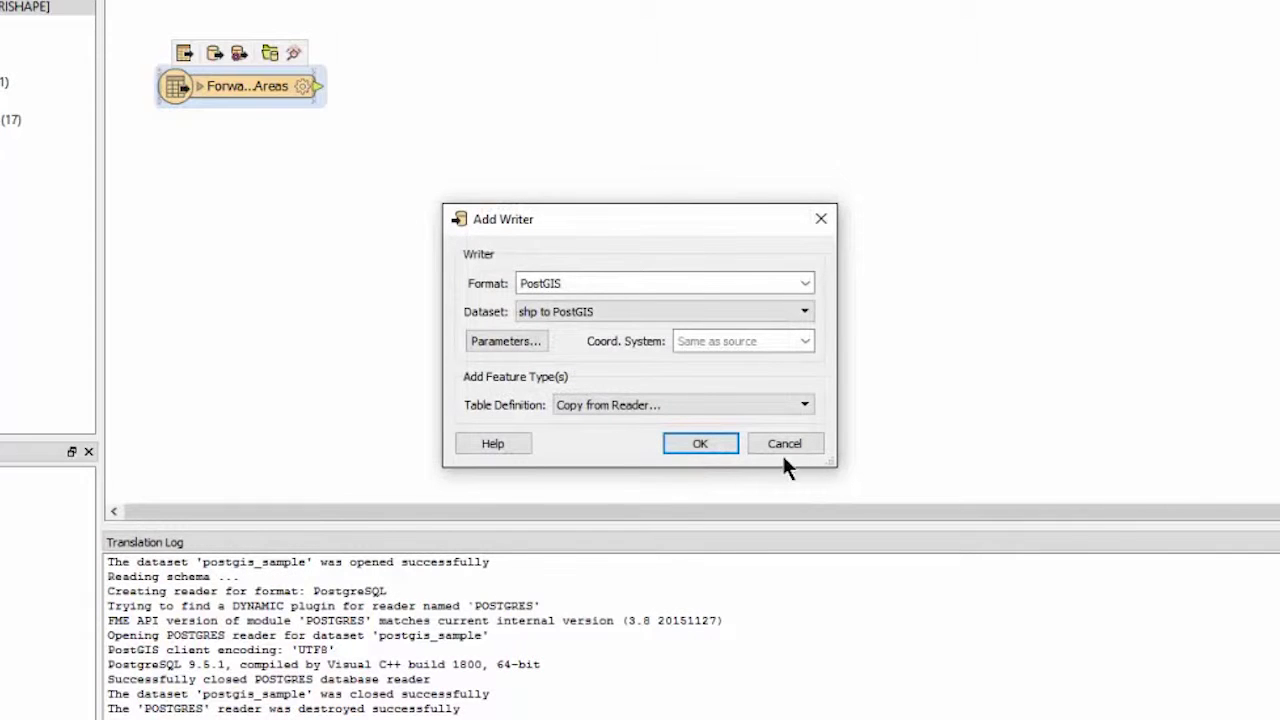
Set the writer's Table Definition to 'Import from Dataset...' and confirm the writer settings
left_click(805, 404)
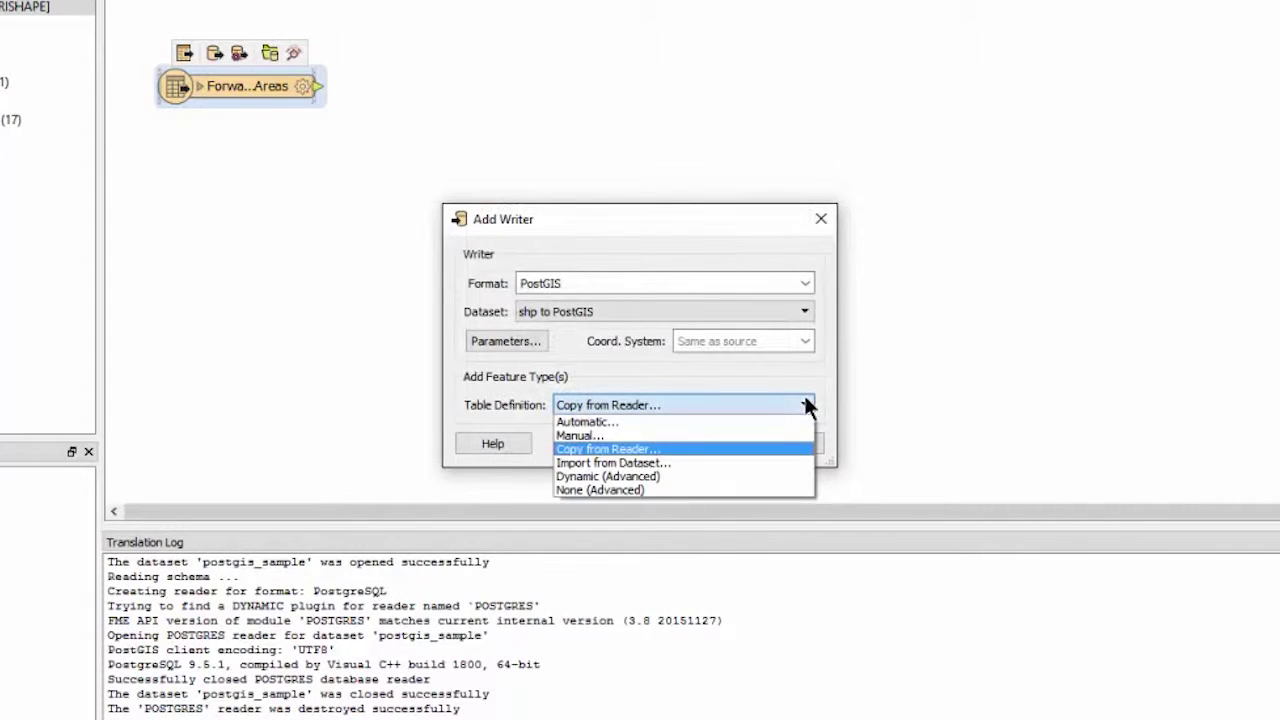
left_click(723, 463)
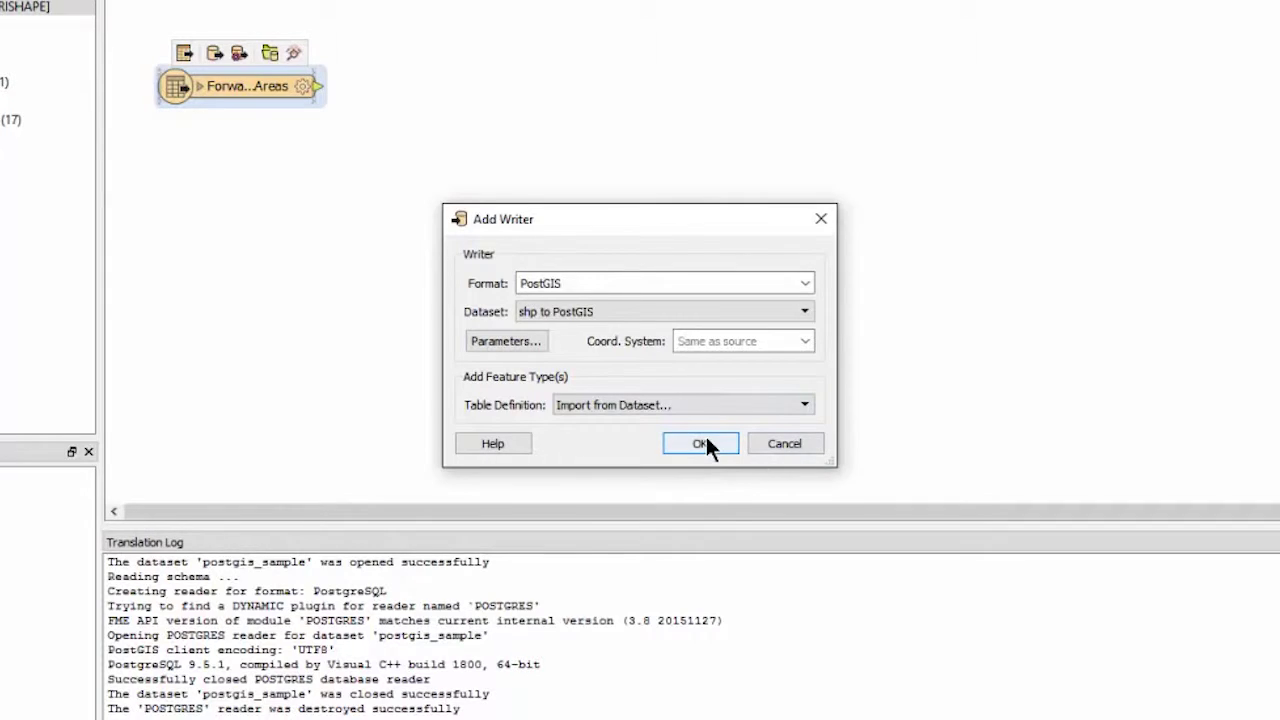
left_click(700, 443)
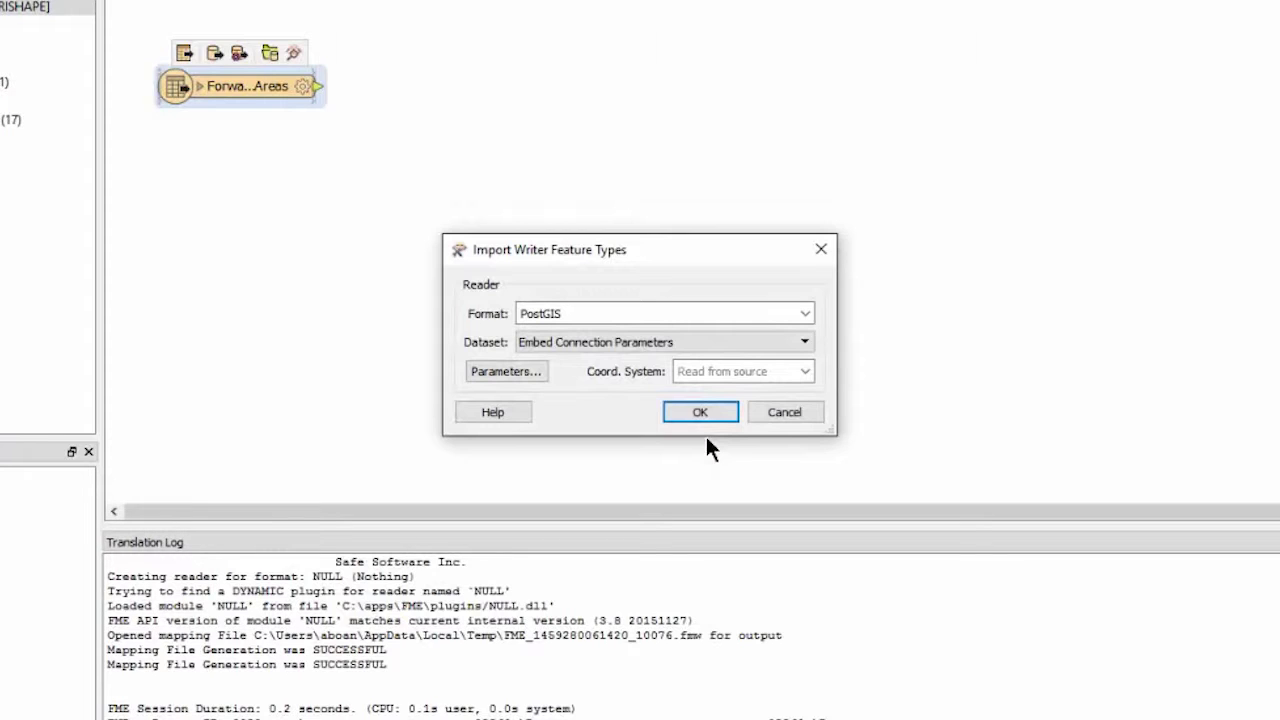
Import the public.FSA table definition from the 'shp to PostGIS' connection, selecting only FSA
left_click(806, 343)
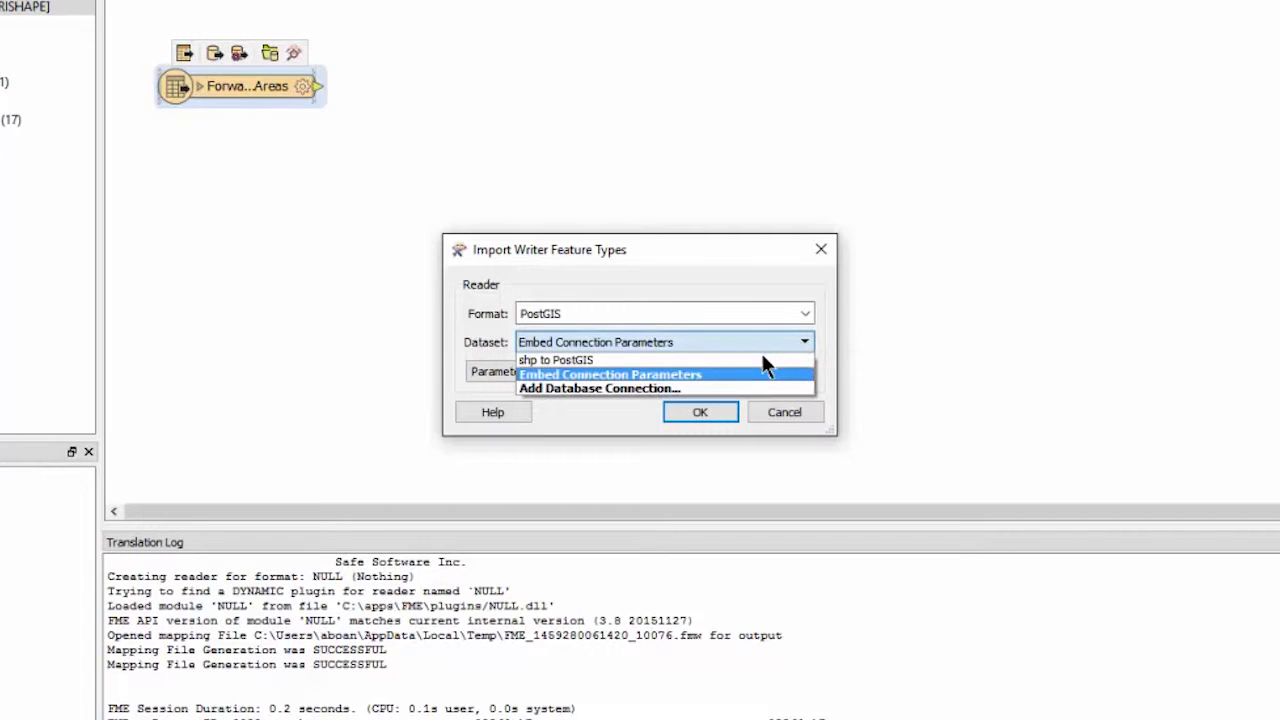
left_click(758, 359)
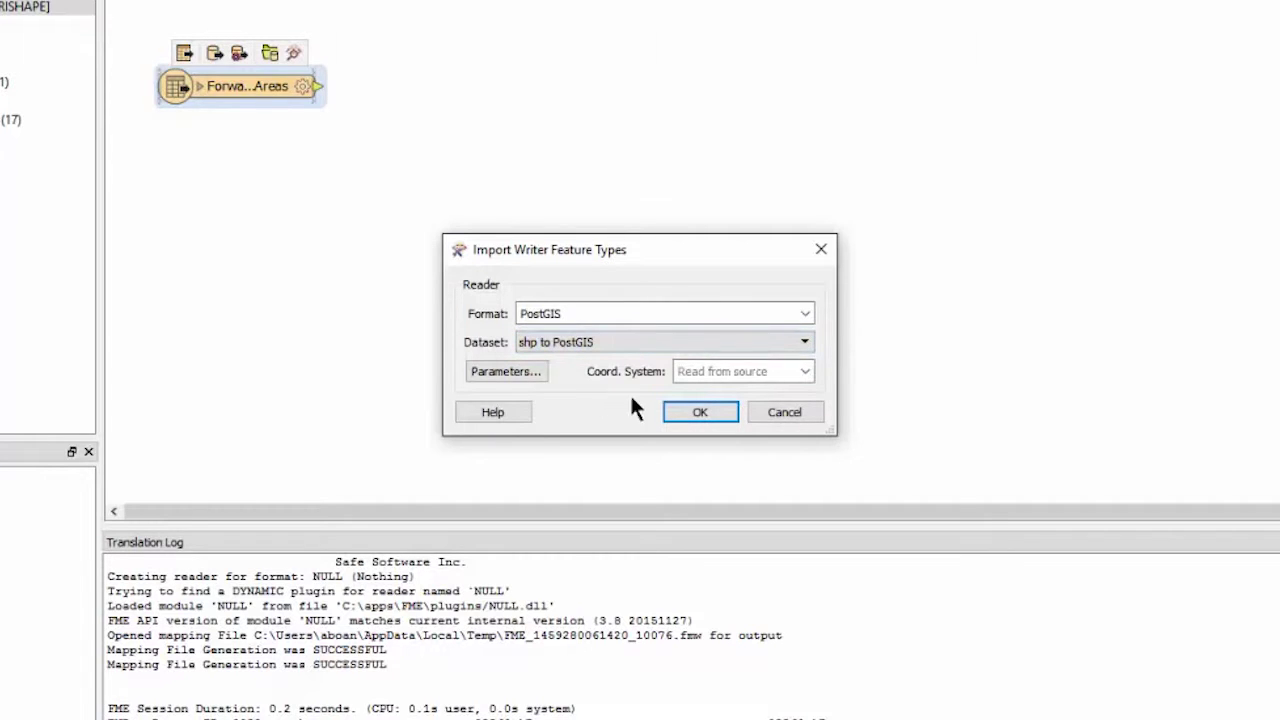
left_click(527, 368)
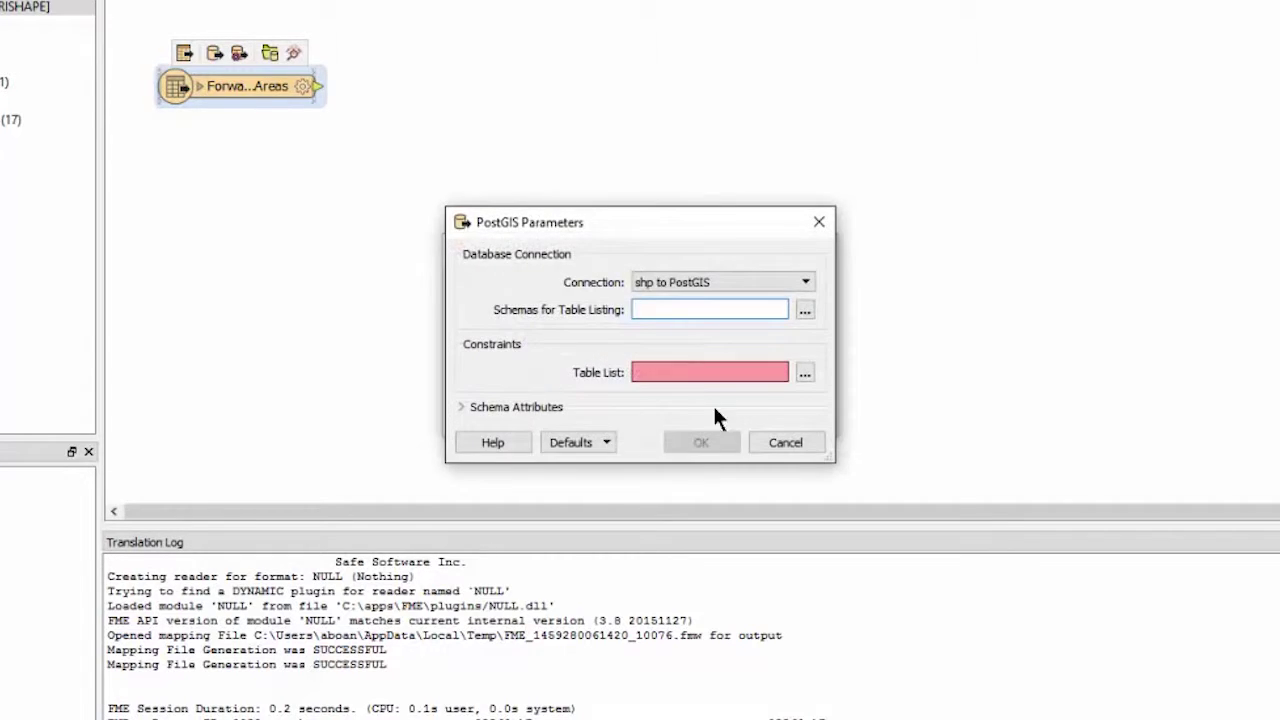
left_click(805, 372)
left_click(537, 182)
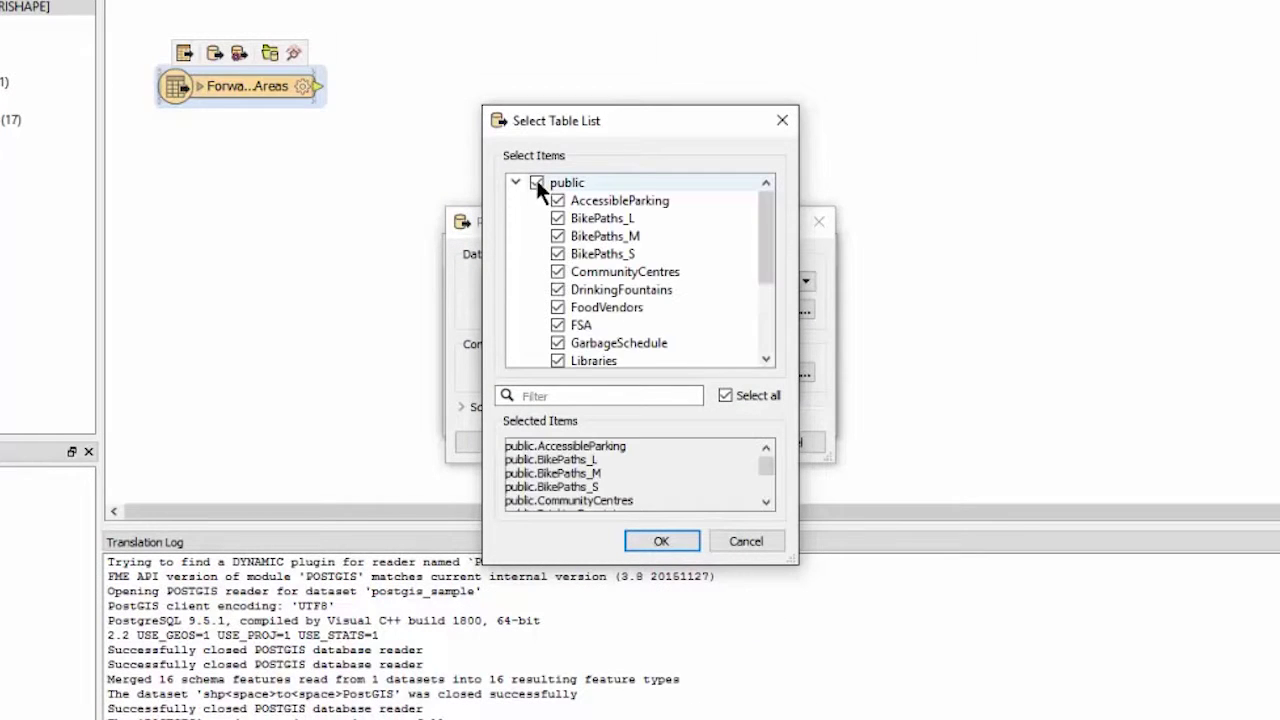
left_click(739, 400)
left_click(557, 325)
left_click(655, 538)
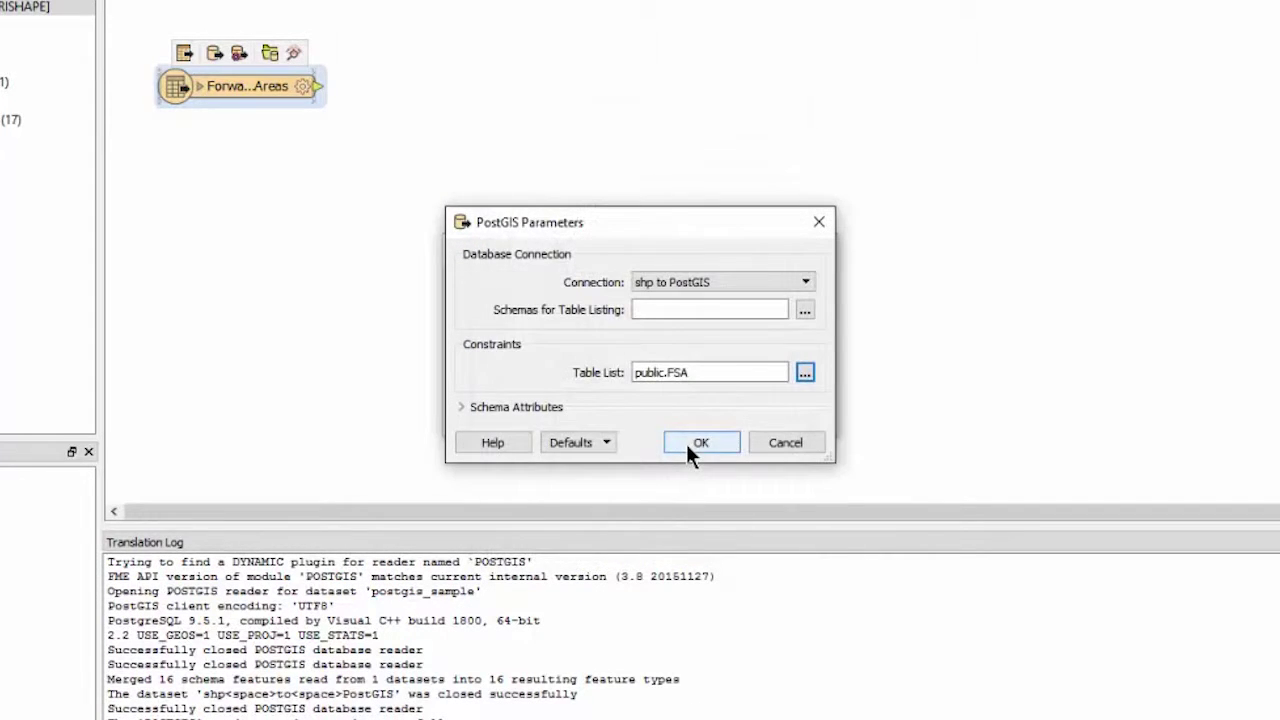
left_click(700, 443)
left_click(694, 411)
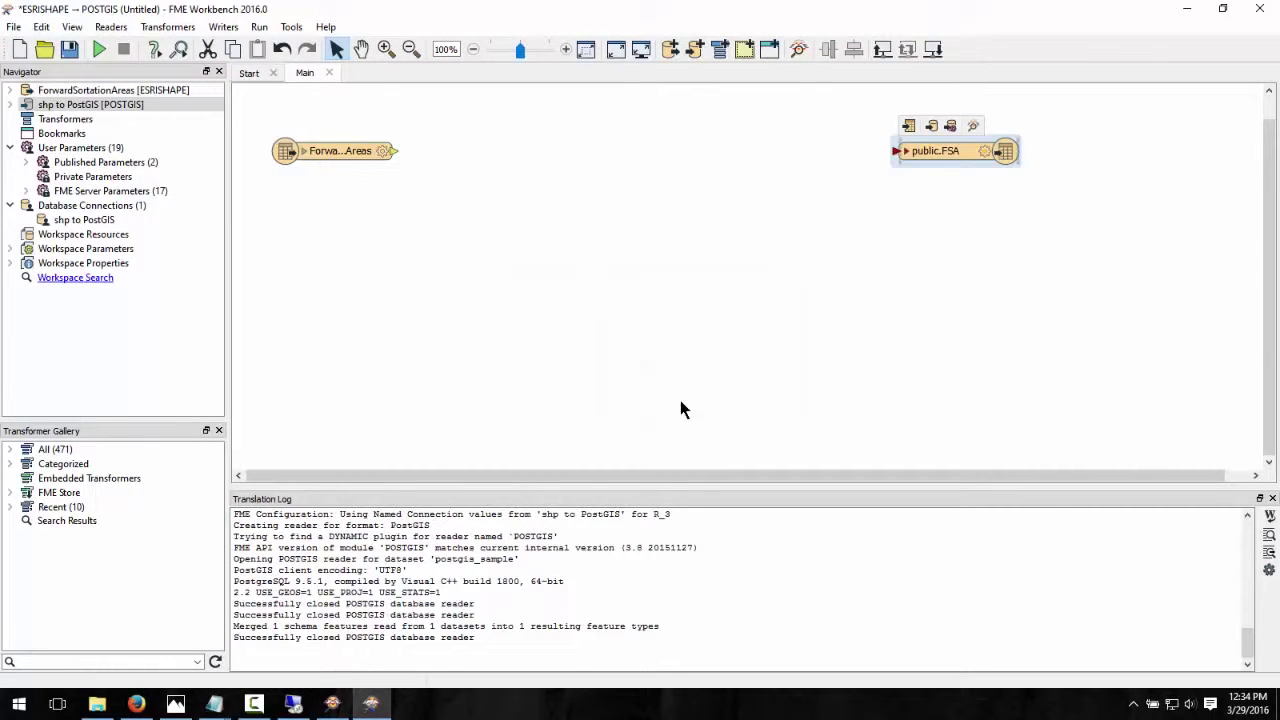
Expand both feature types and connect the ForwardSortationAreas output to the public.FSA input
left_click(306, 151)
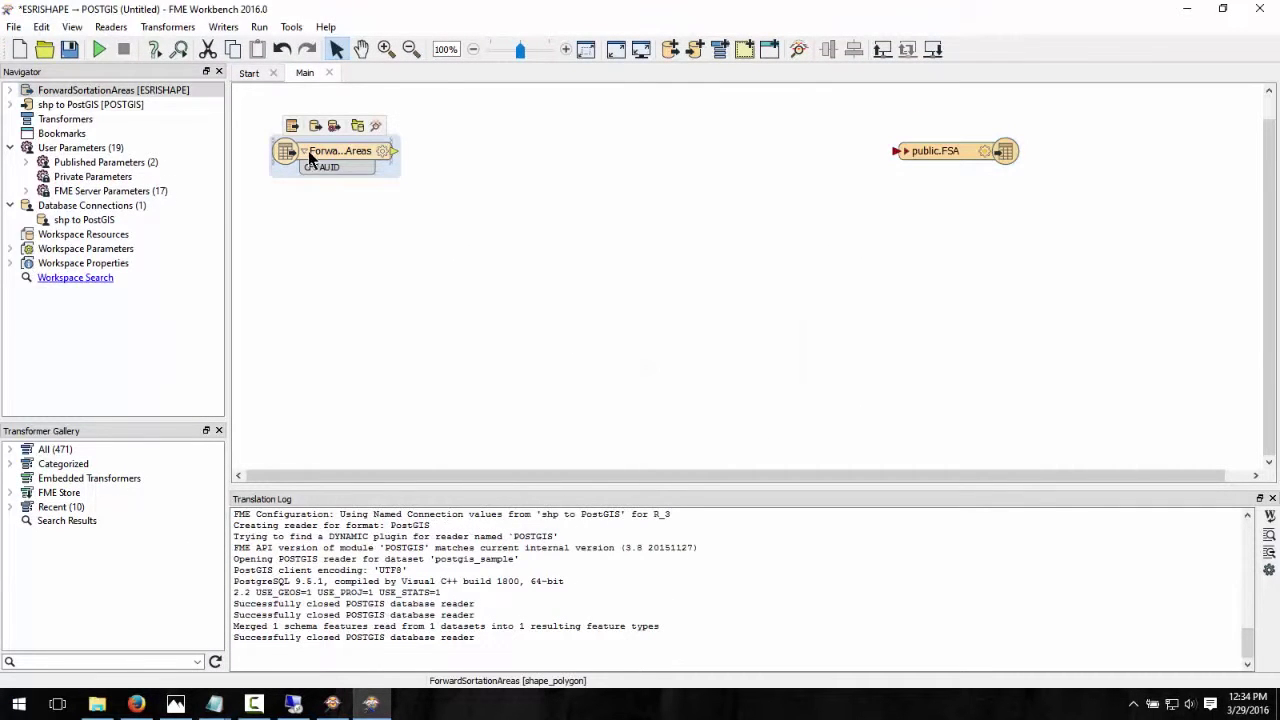
left_click(908, 151)
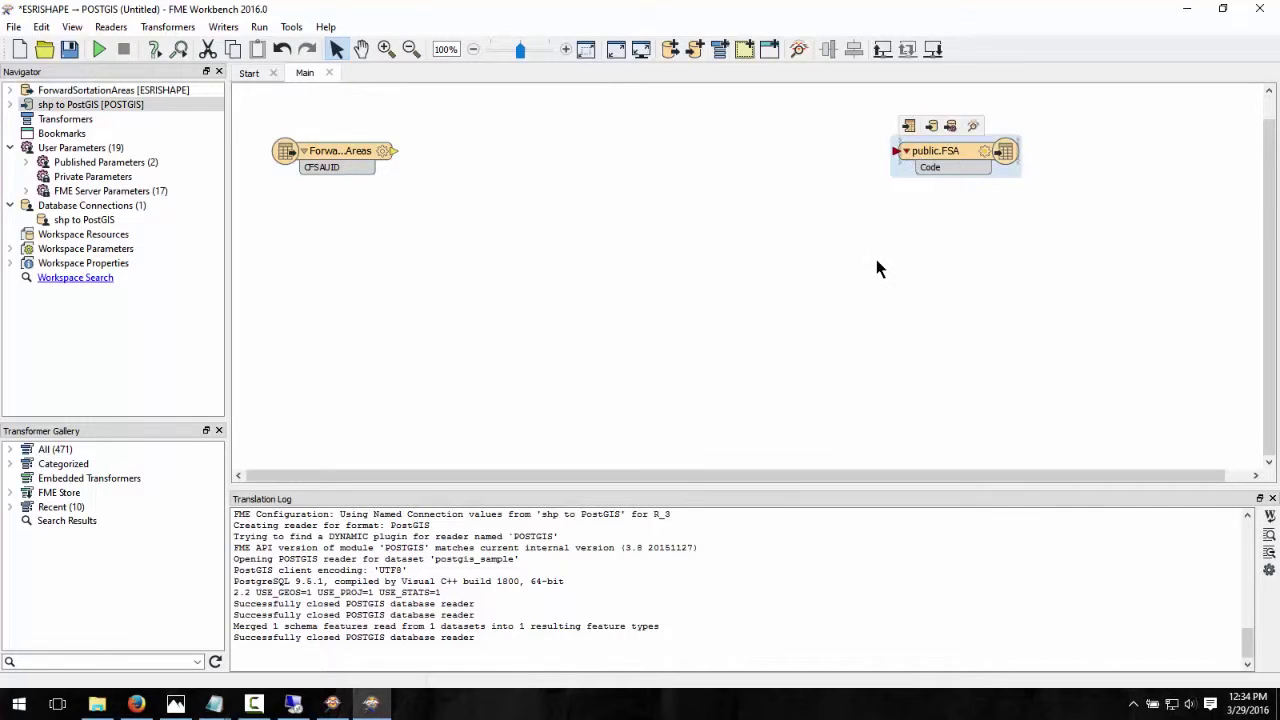
left_click(391, 150)
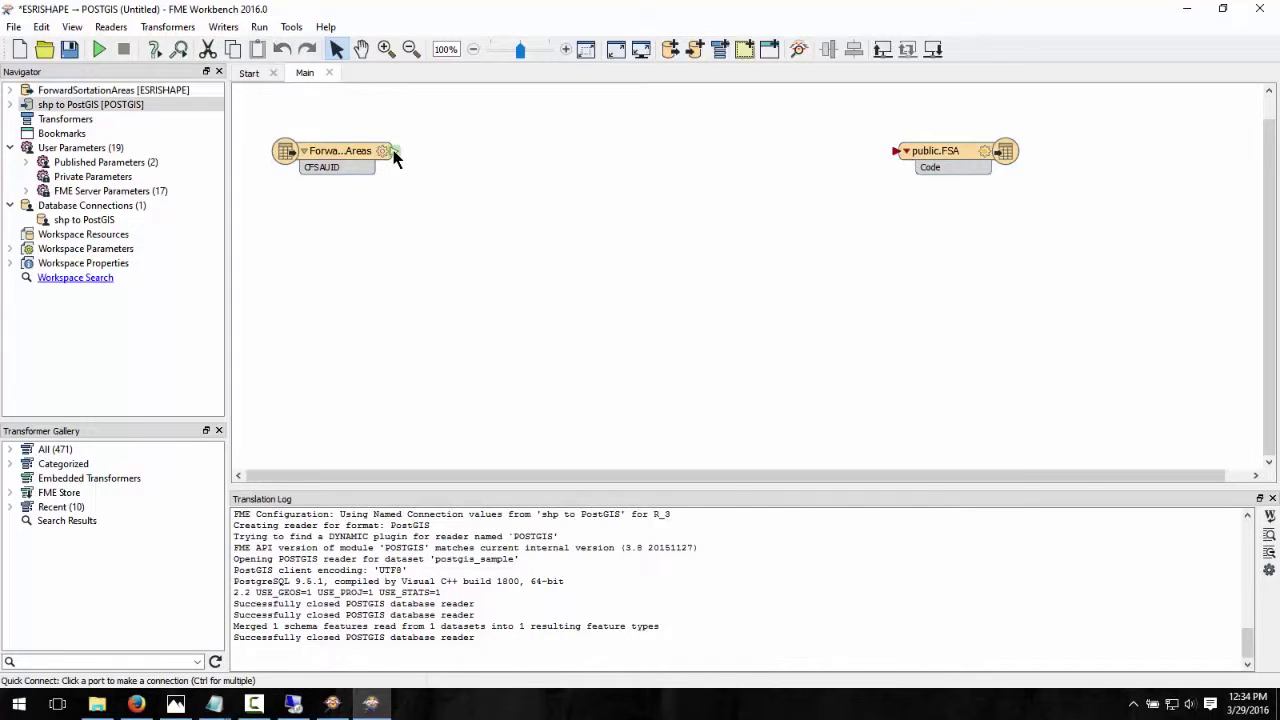
left_click(895, 153)
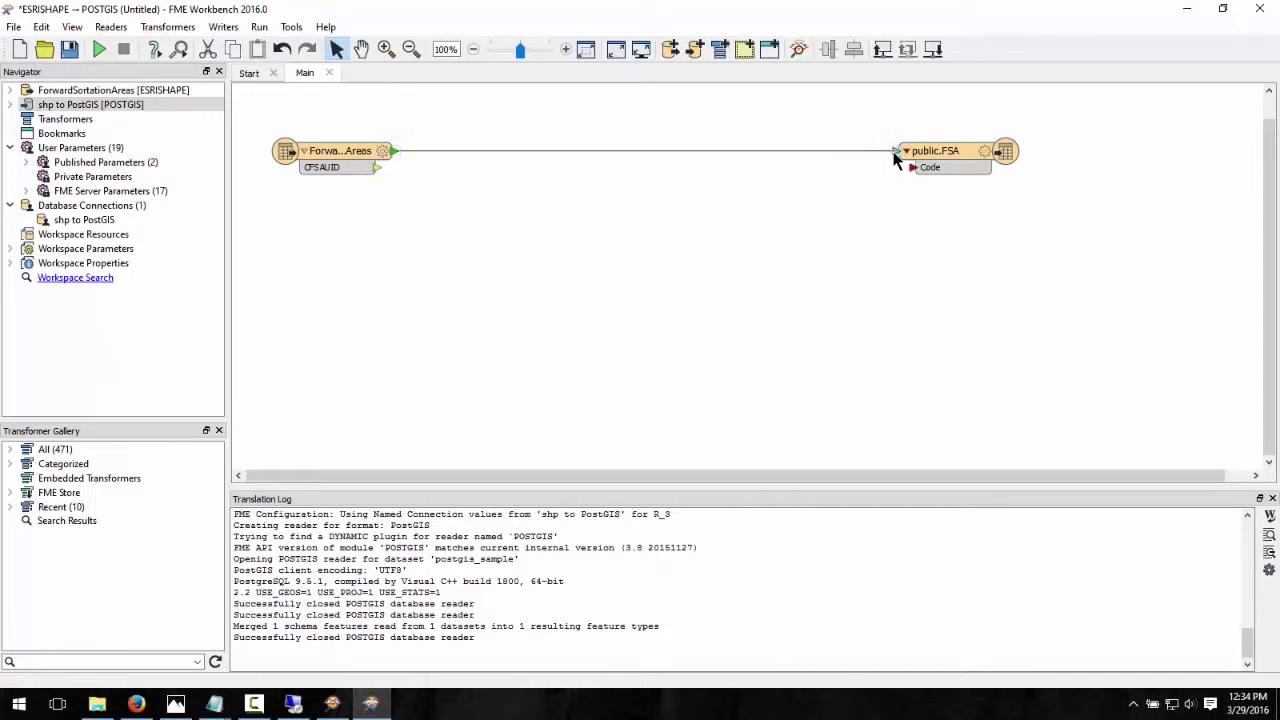
type("attri")
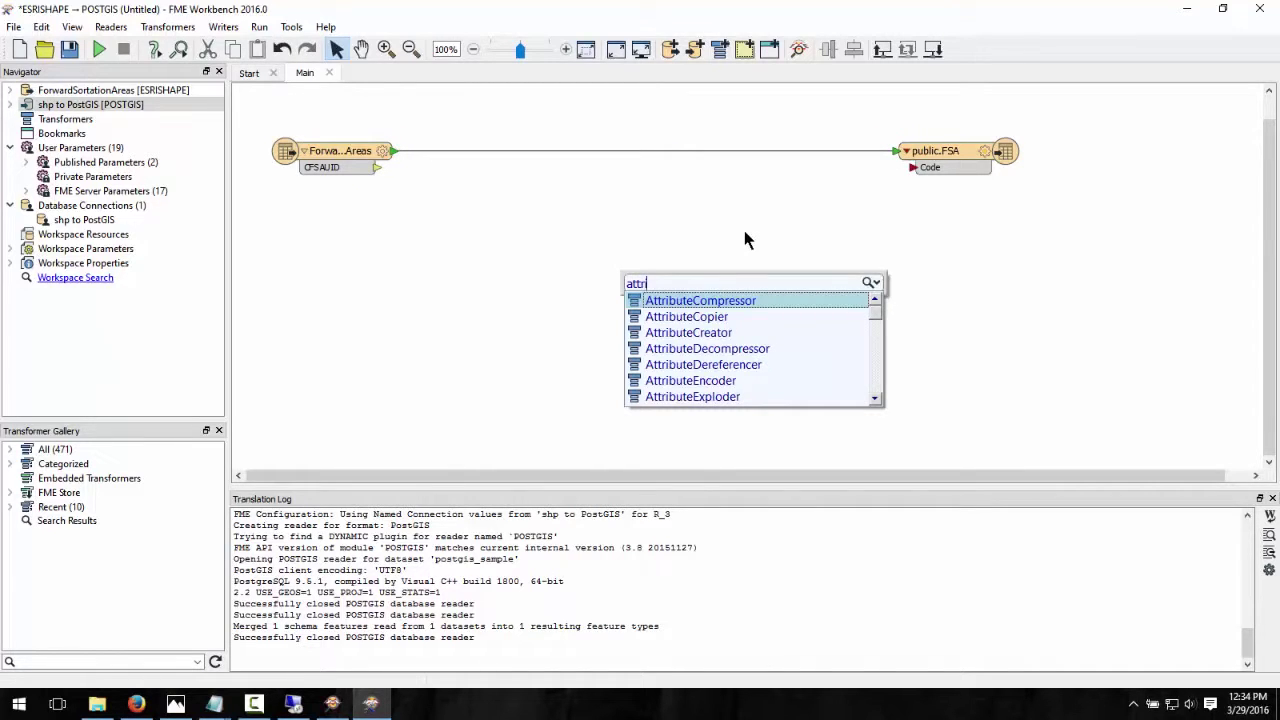
type("butere")
Quick-add an AttributeRenamer and drop it onto the reader-to-public.FSA connection
key("Down")
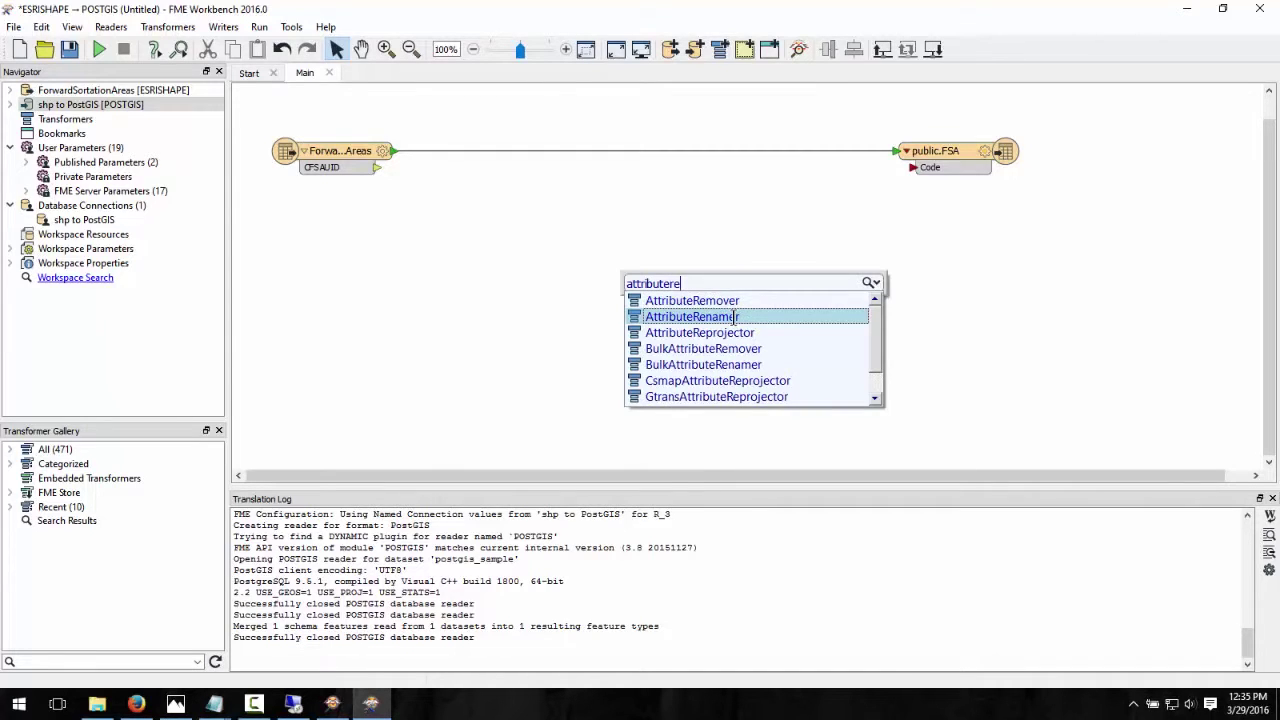
key("Return")
left_click_drag(783, 327, 625, 160)
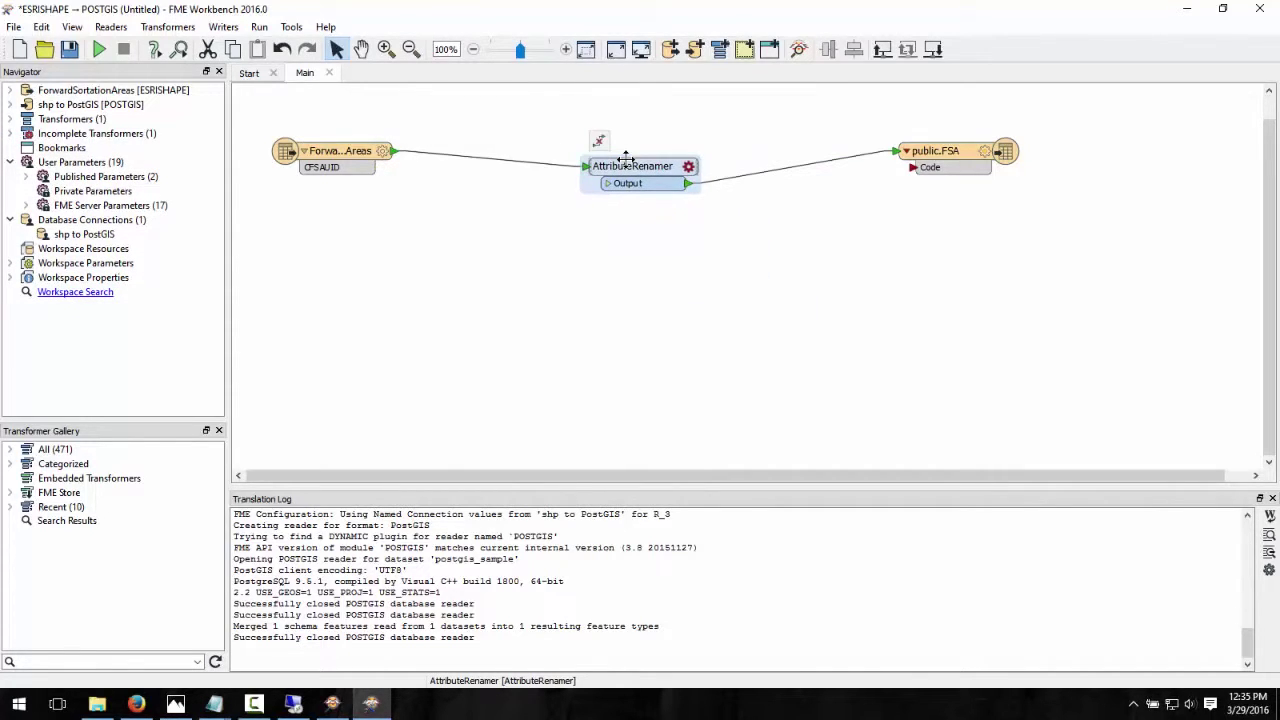
key("Return")
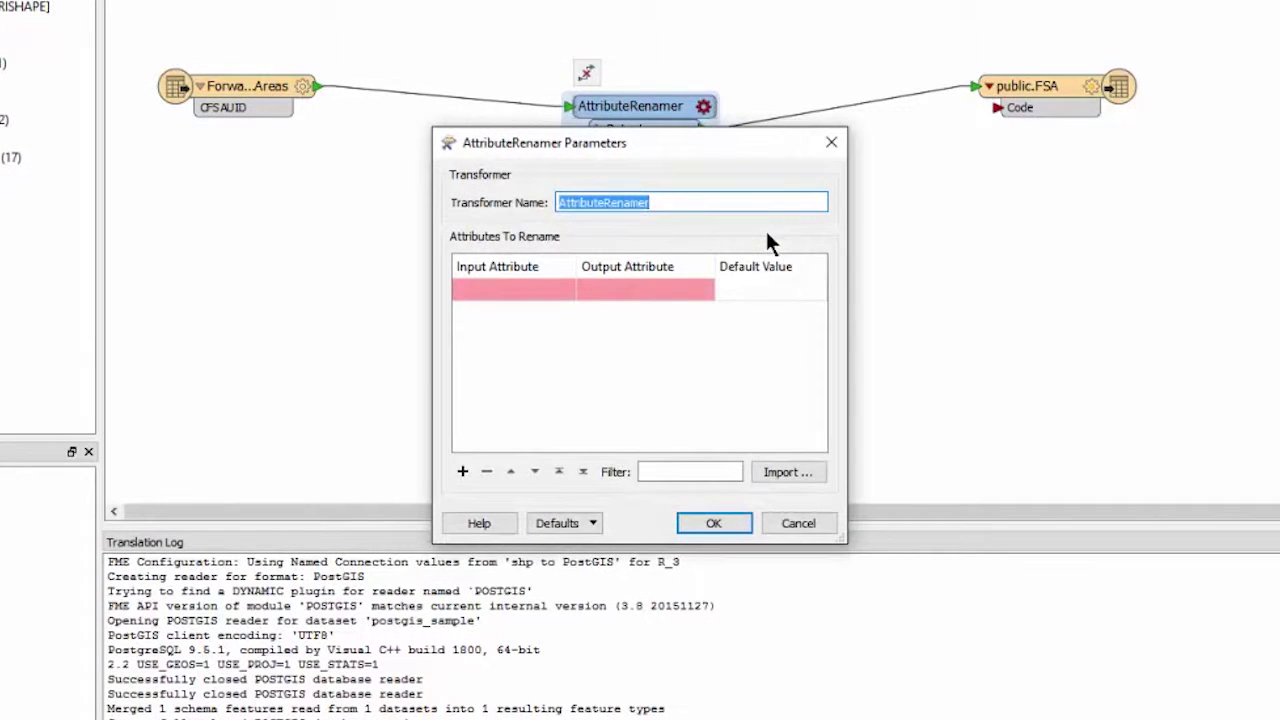
Add a rename entry mapping input attribute CFSAUID to output attribute Code
left_click(527, 283)
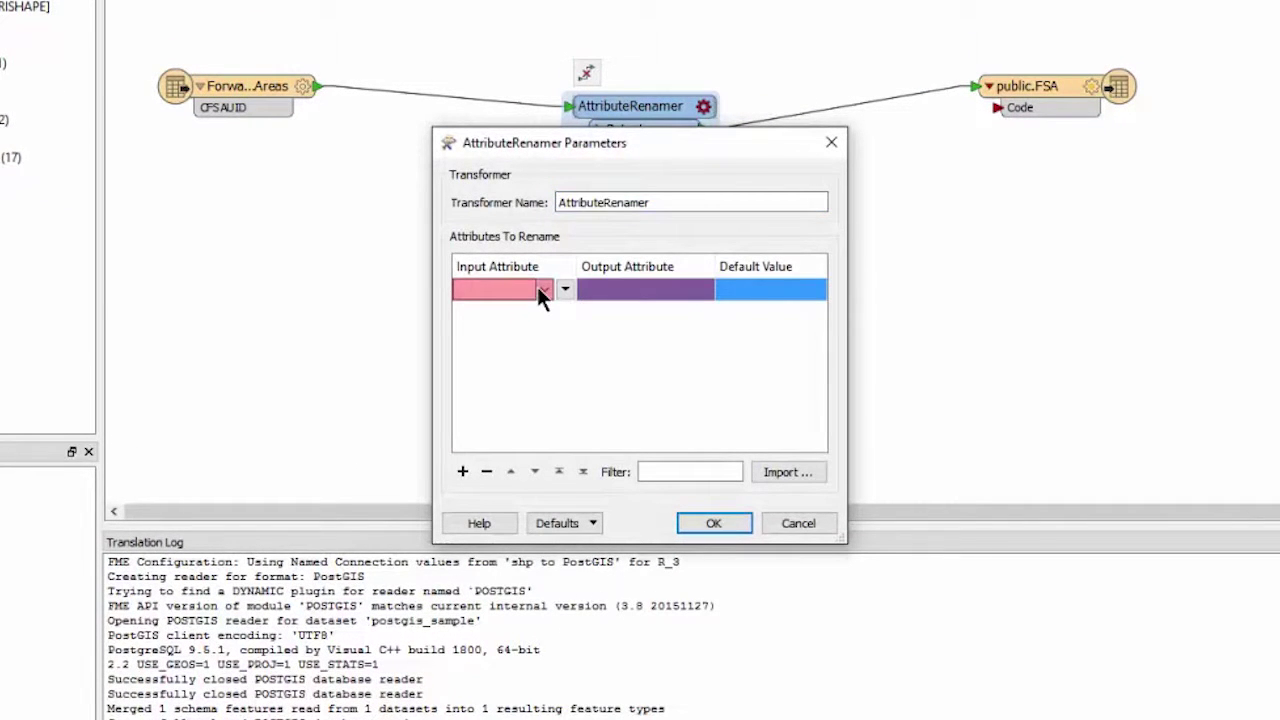
left_click(541, 289)
left_click(526, 307)
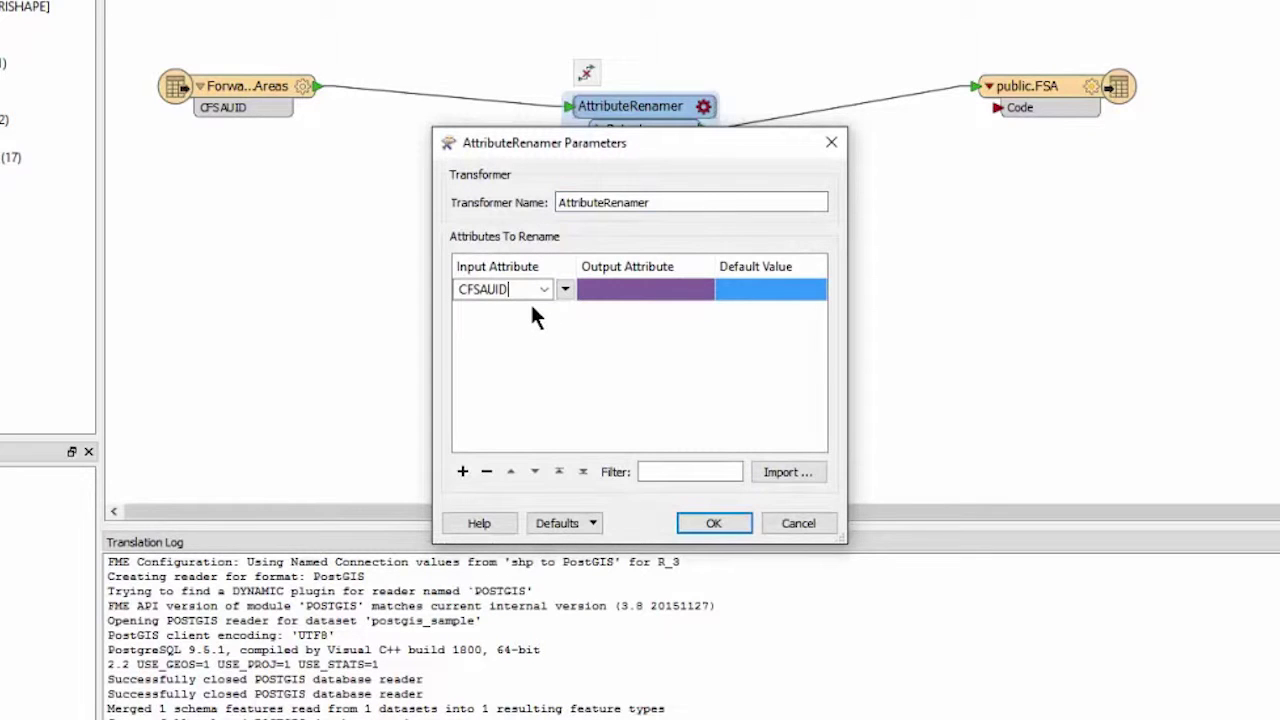
left_click(660, 289)
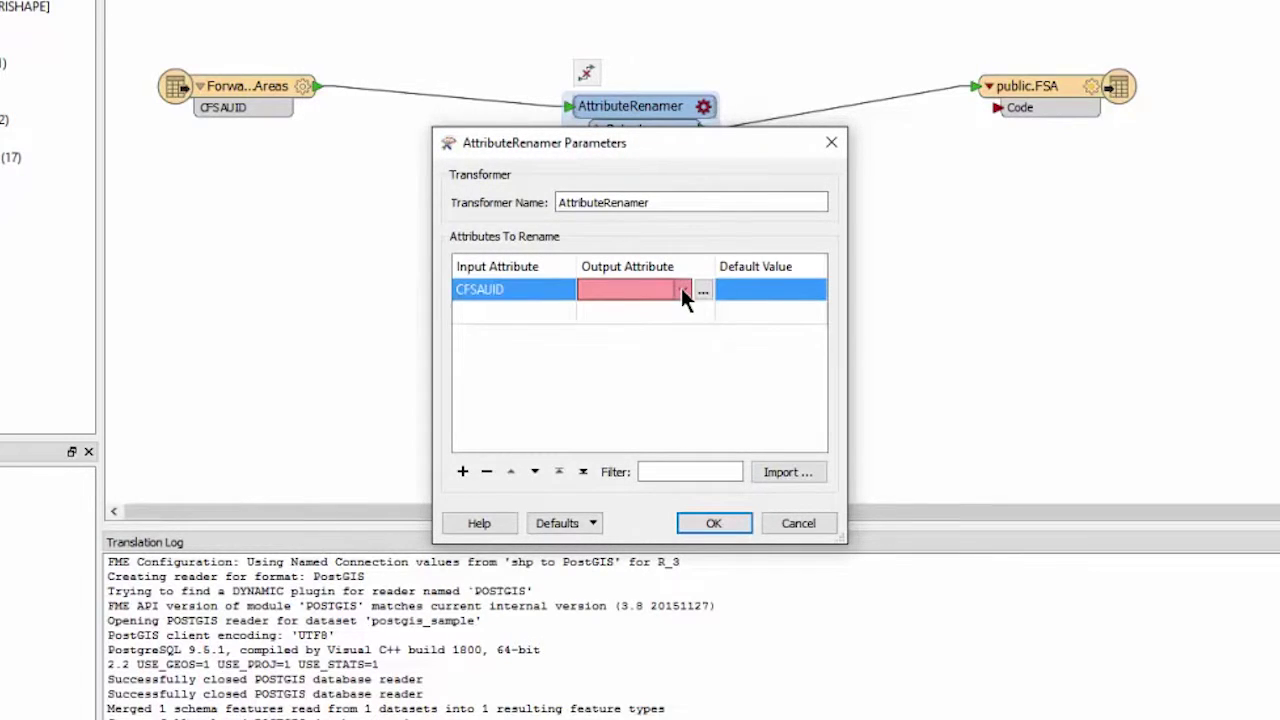
left_click(681, 288)
left_click(662, 302)
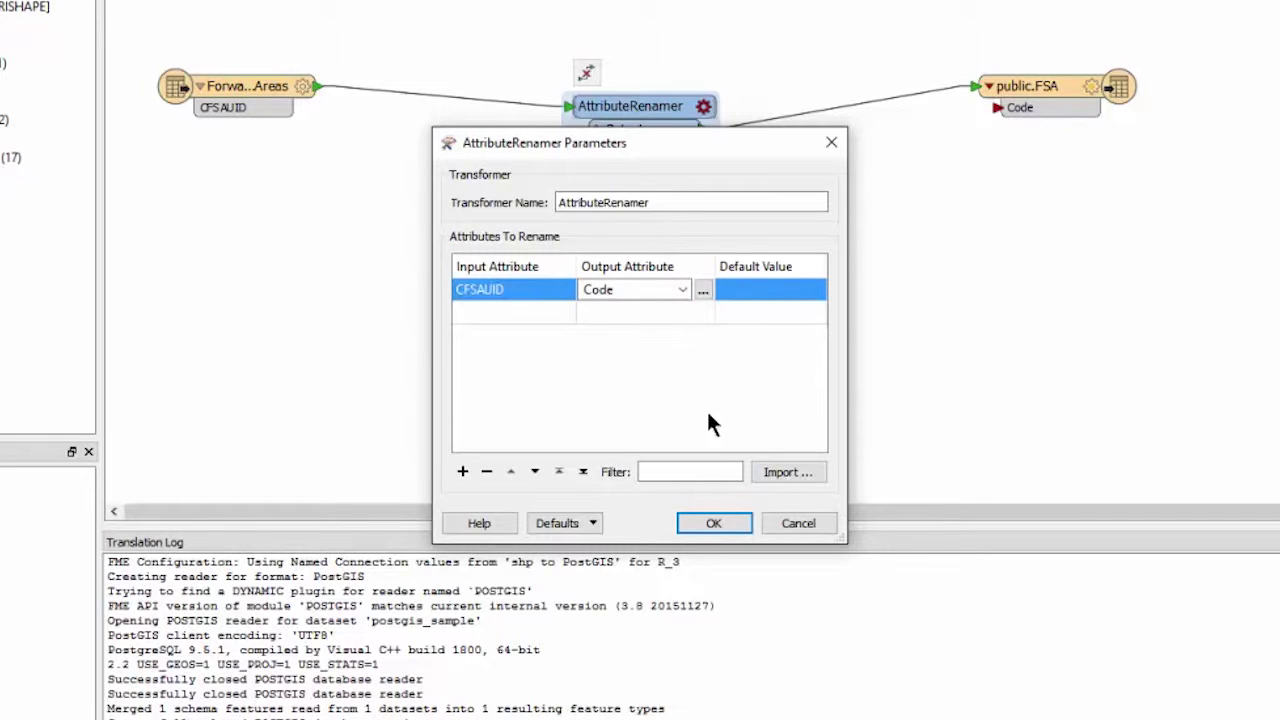
left_click(707, 523)
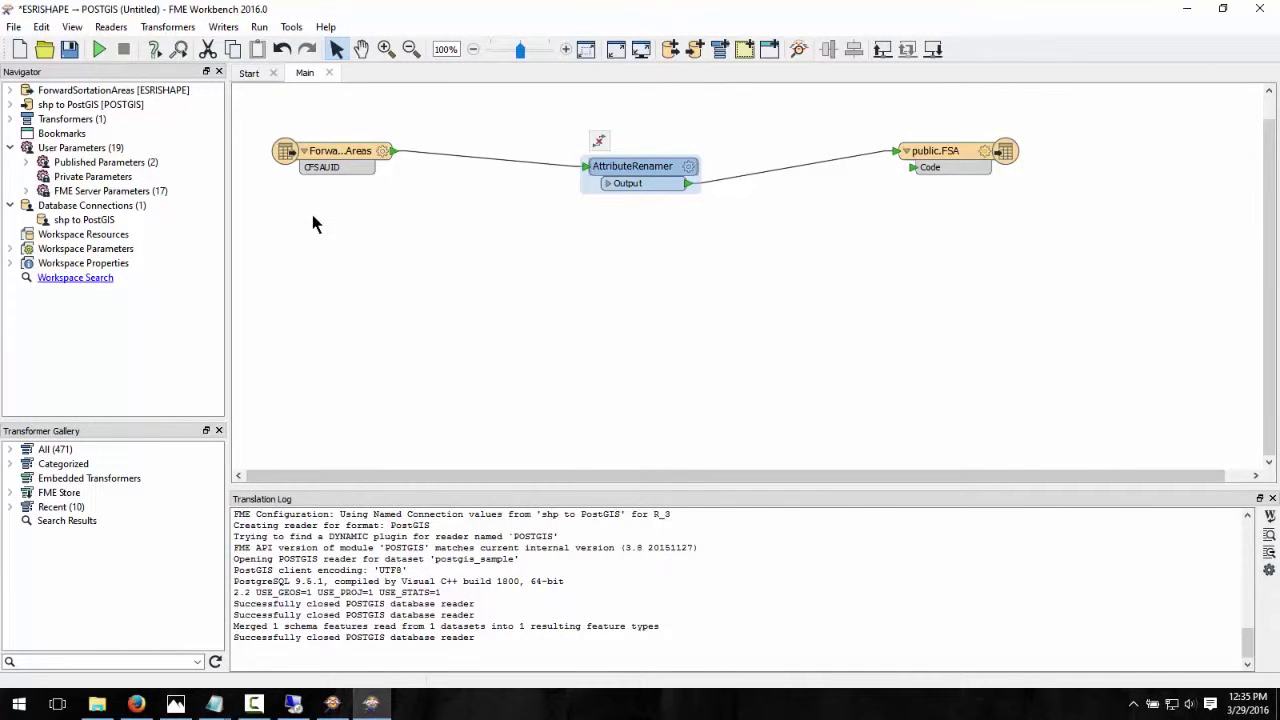
Run the translation, writing 18 features into public.FSA with 0 warnings
left_click(98, 53)
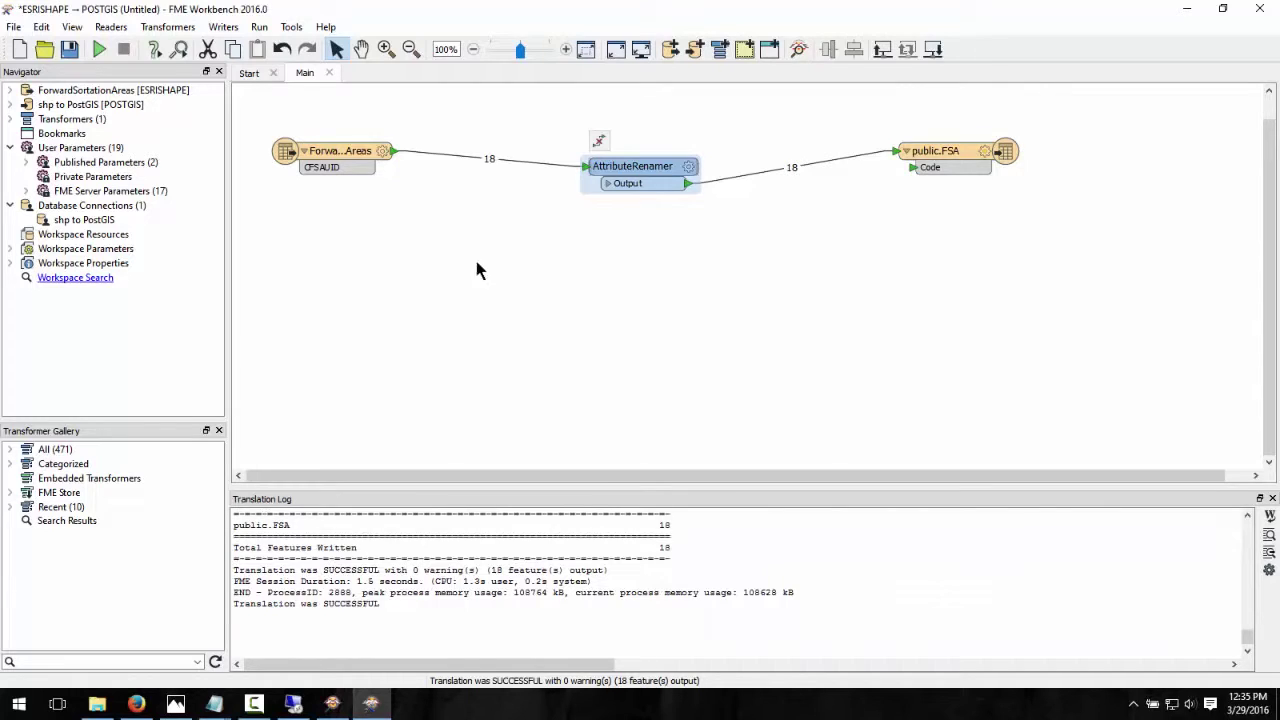
right_click(936, 150)
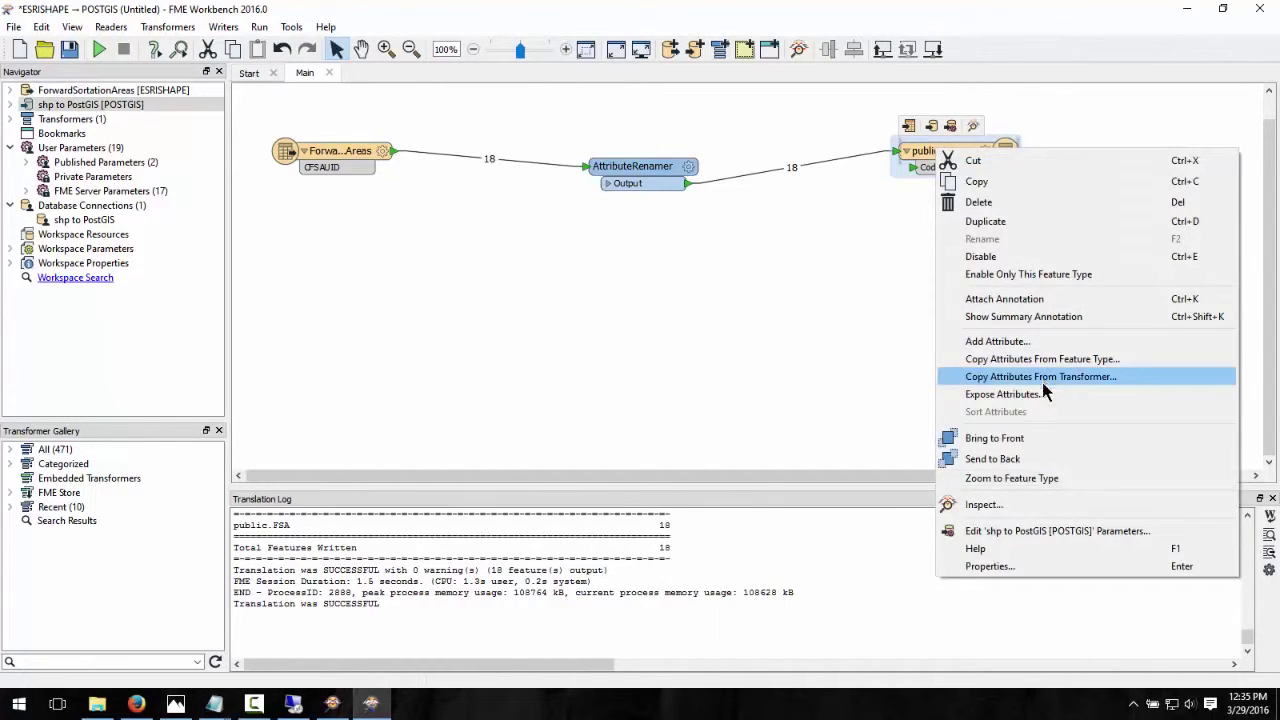
Inspect the public.FSA writer output in FME Data Inspector
left_click(1010, 505)
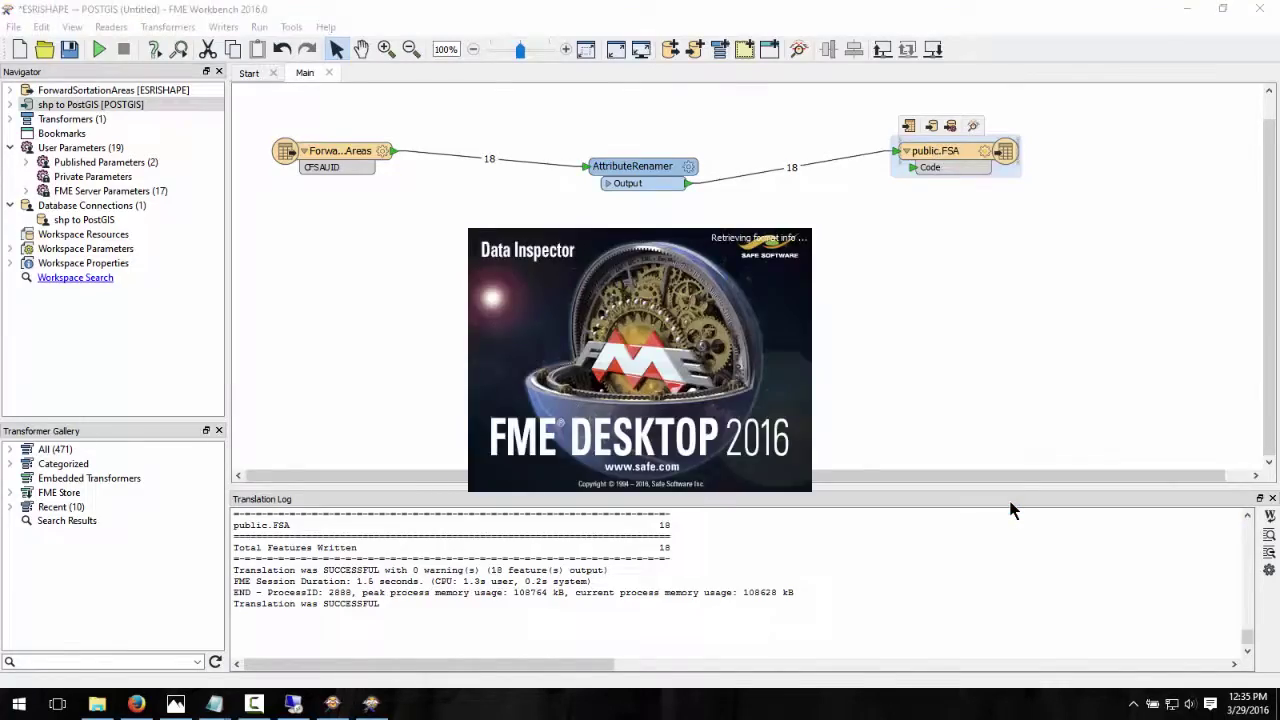